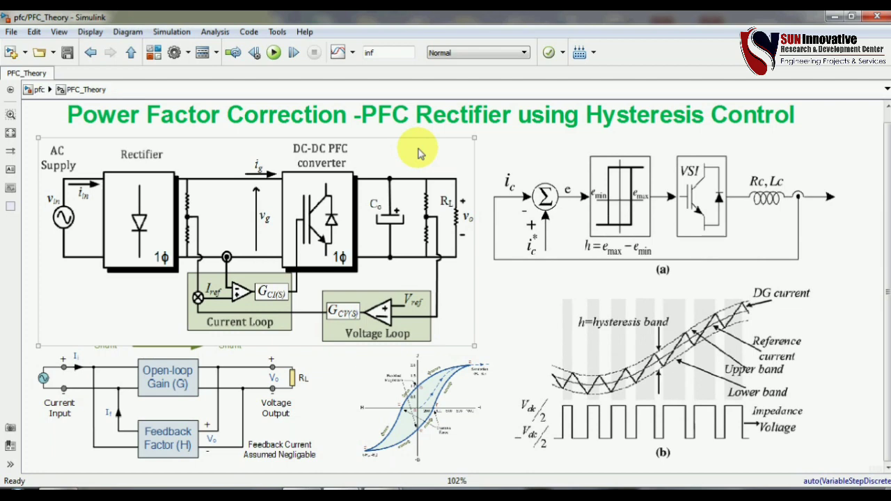
left_click(493, 224)
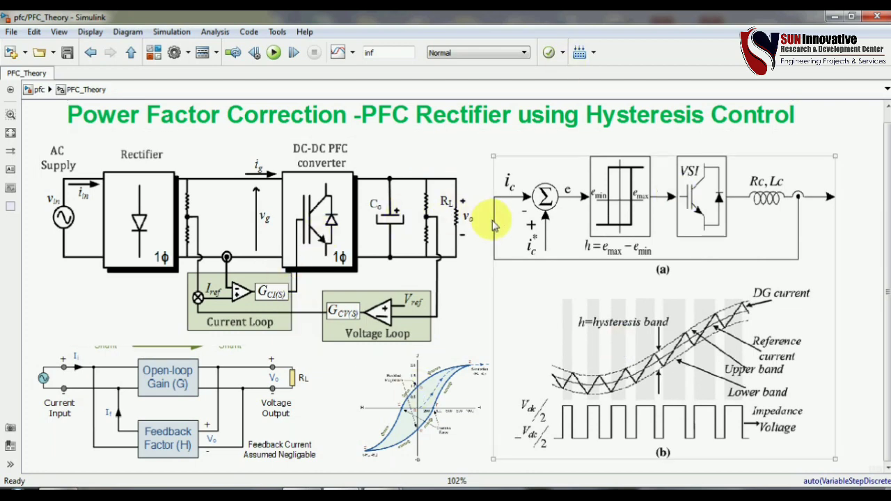
left_click(334, 215)
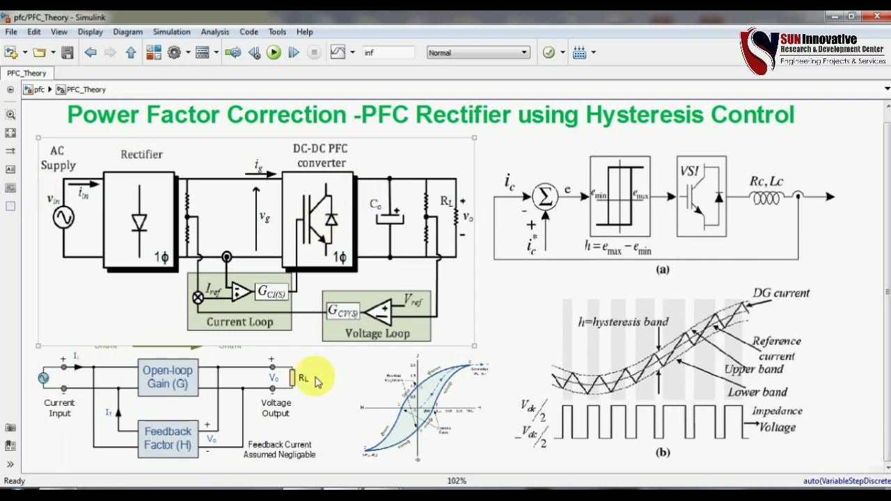
left_click_drag(245, 262, 238, 257)
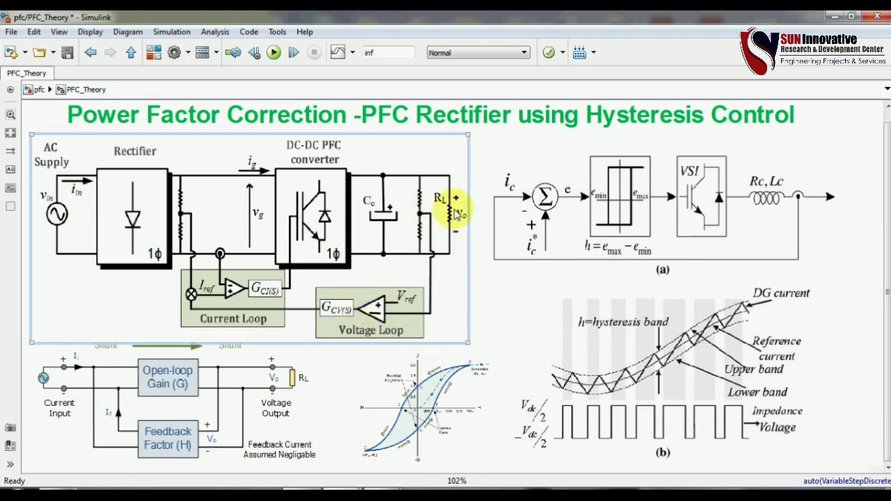
left_click(498, 212)
left_click(418, 217)
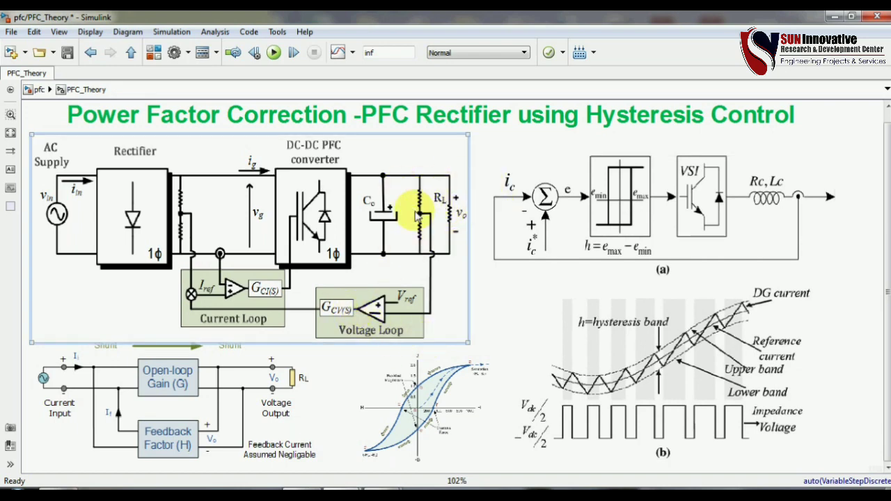
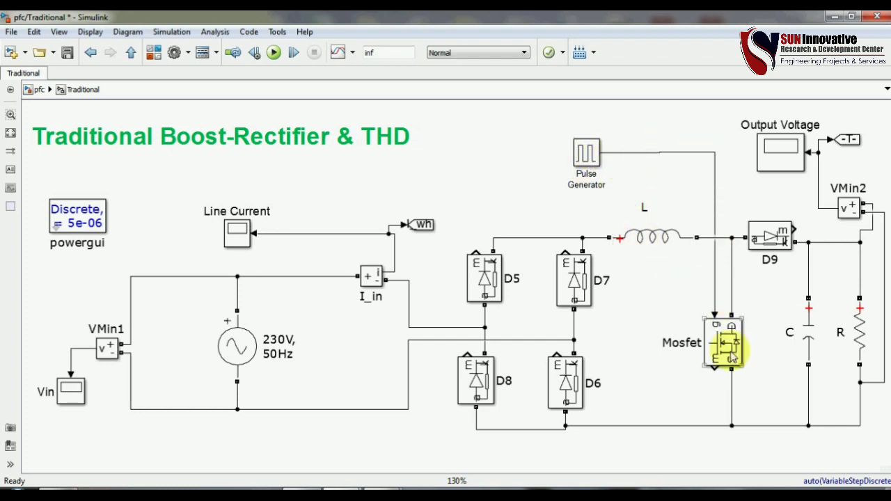
left_click(811, 312)
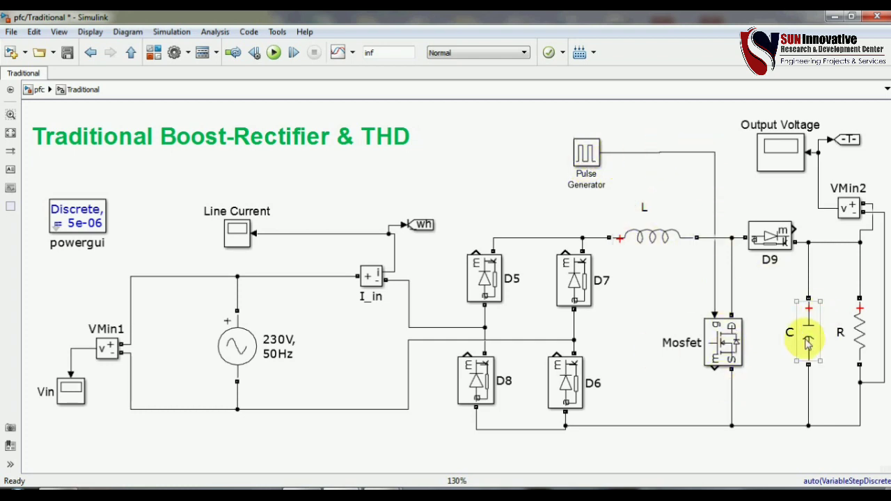
left_click(885, 336)
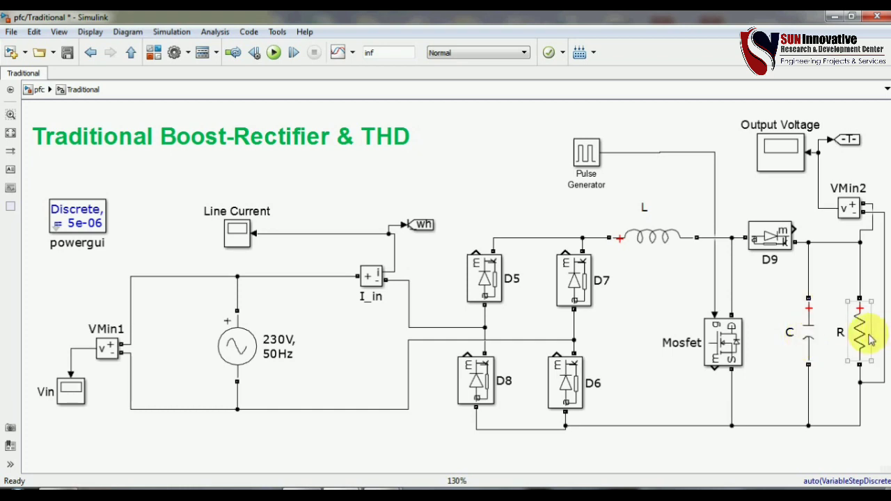
left_click(648, 238)
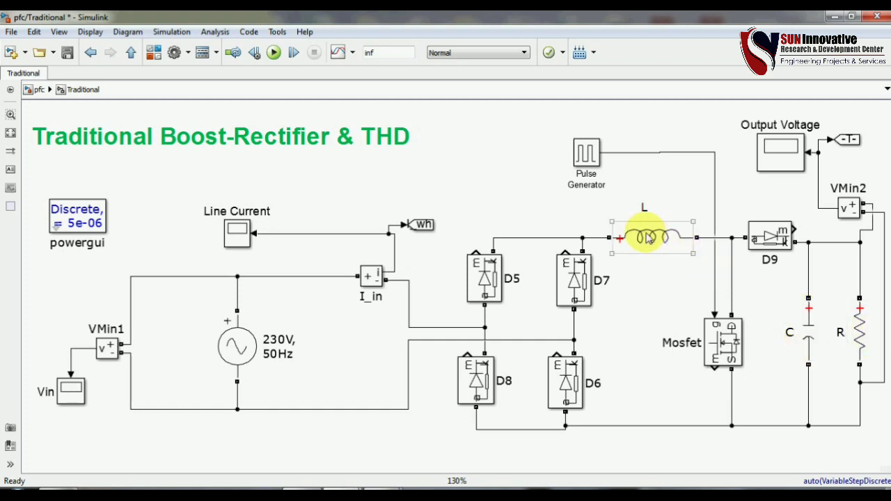
left_click(292, 348)
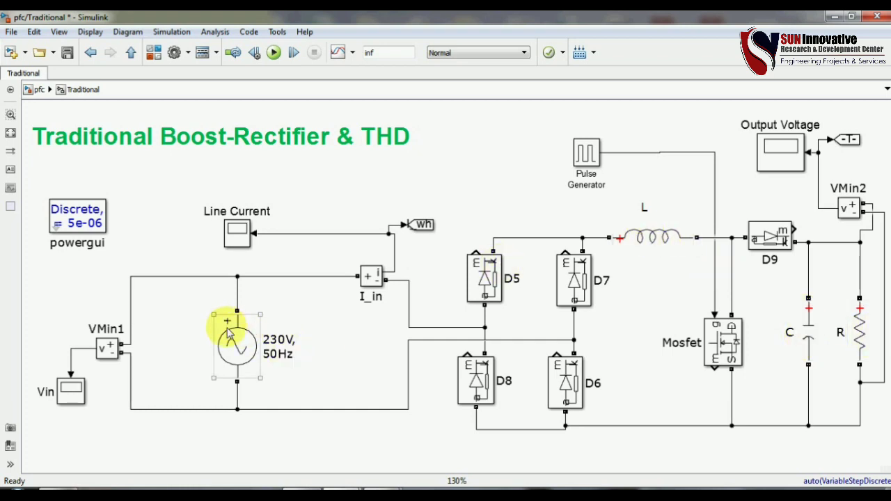
left_click(238, 348)
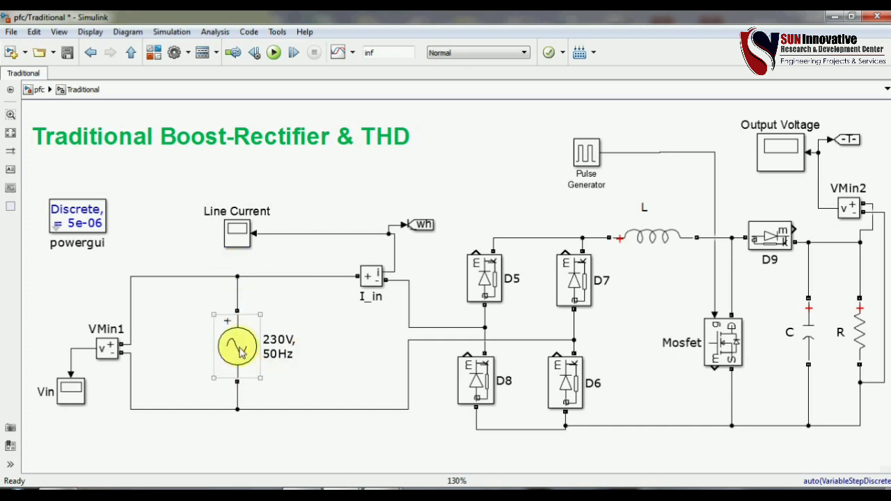
left_click(84, 341)
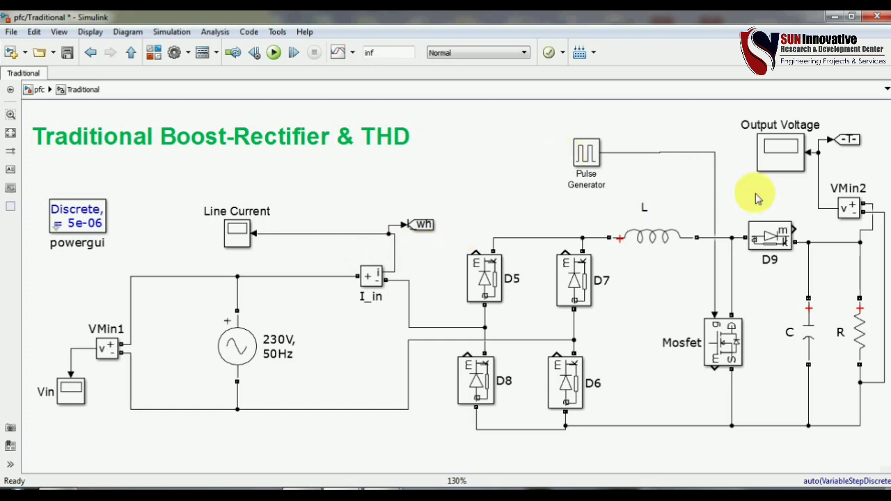
left_click(566, 154)
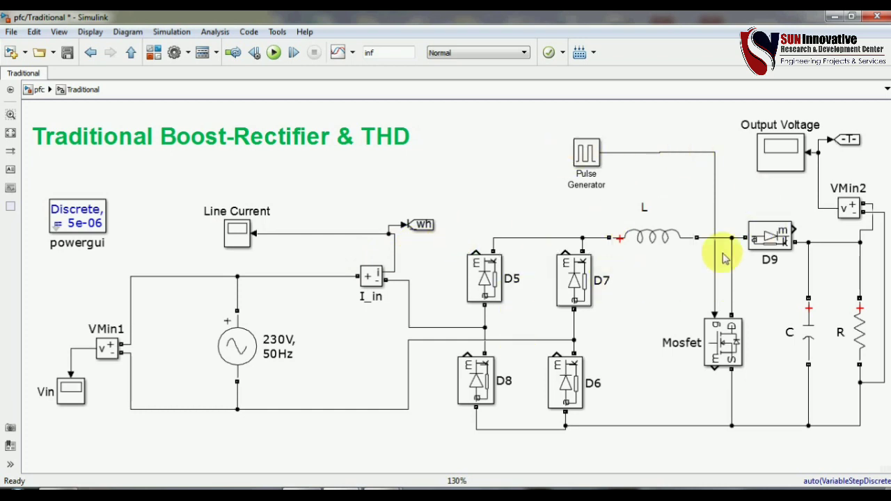
Step: Review the block parameters of the 230V, 50Hz AC voltage source, inductor L, capacitor C and load resistor R
left_click(240, 348)
double_click(240, 348)
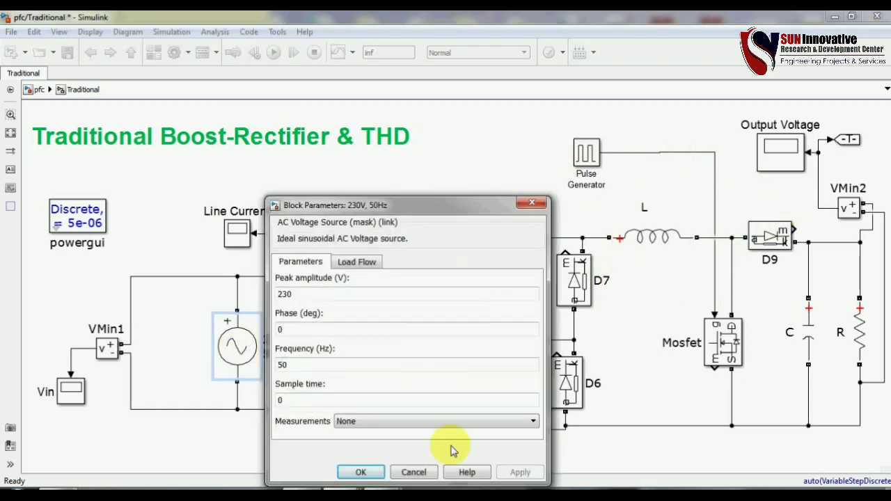
left_click(360, 472)
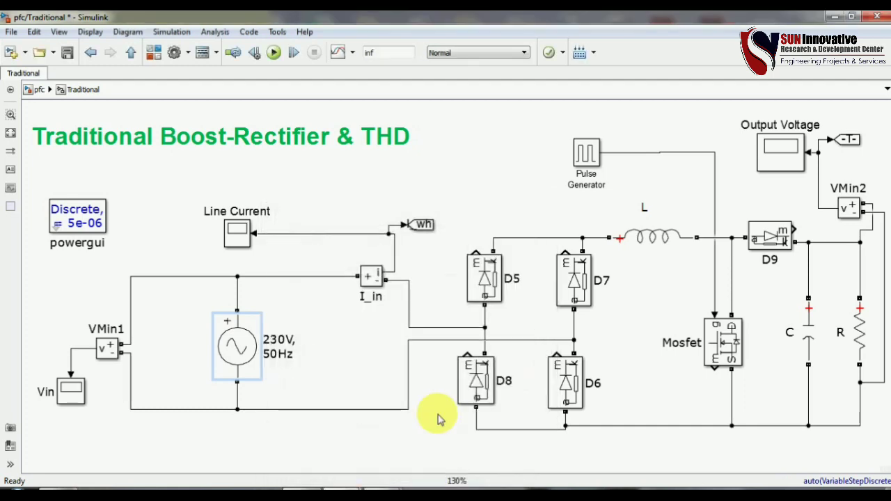
double_click(652, 237)
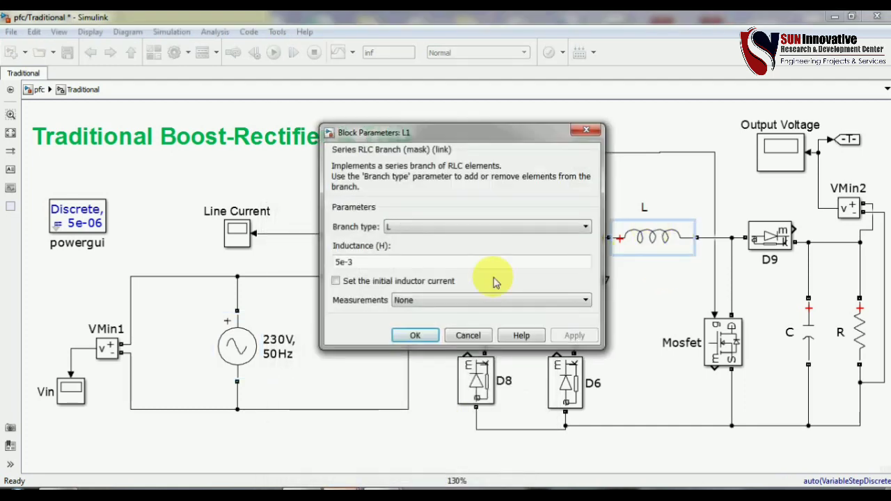
left_click(415, 334)
left_click(810, 331)
double_click(809, 331)
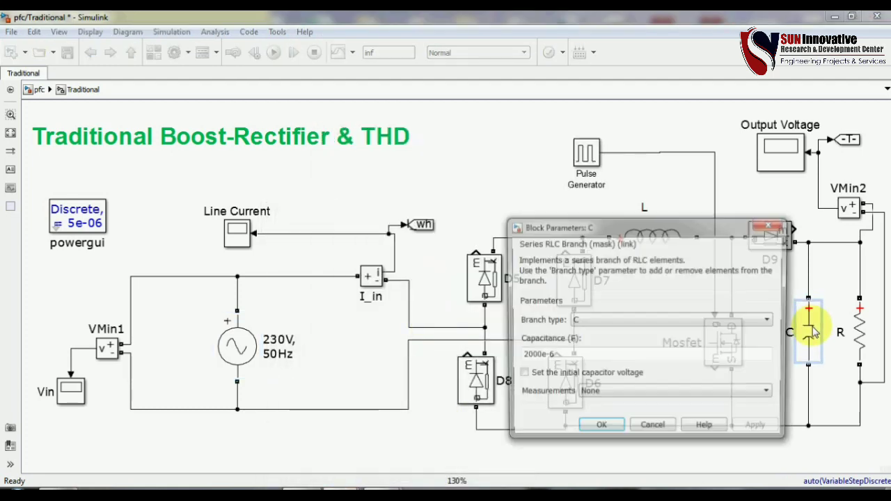
left_click(604, 428)
double_click(860, 332)
left_click(653, 422)
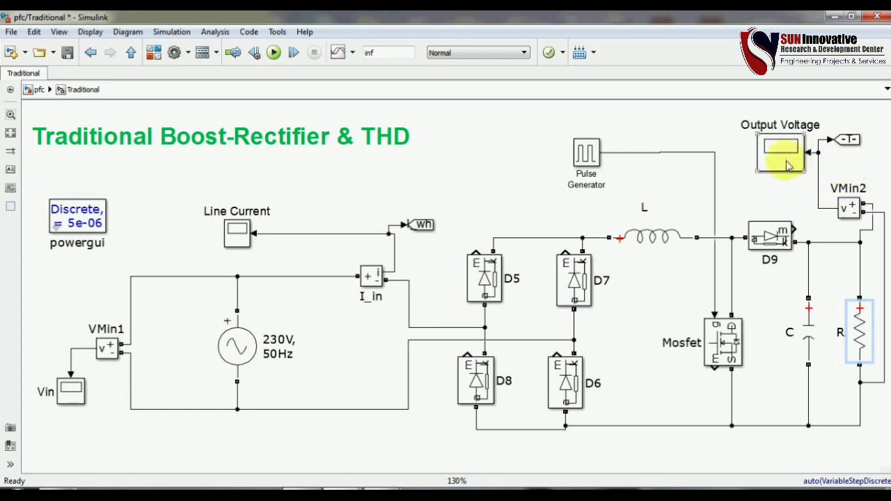
Step: Open the Simulink block library and expand Simscape, Power Systems, Specialized Technology down to Fundamental Blocks
left_click(154, 53)
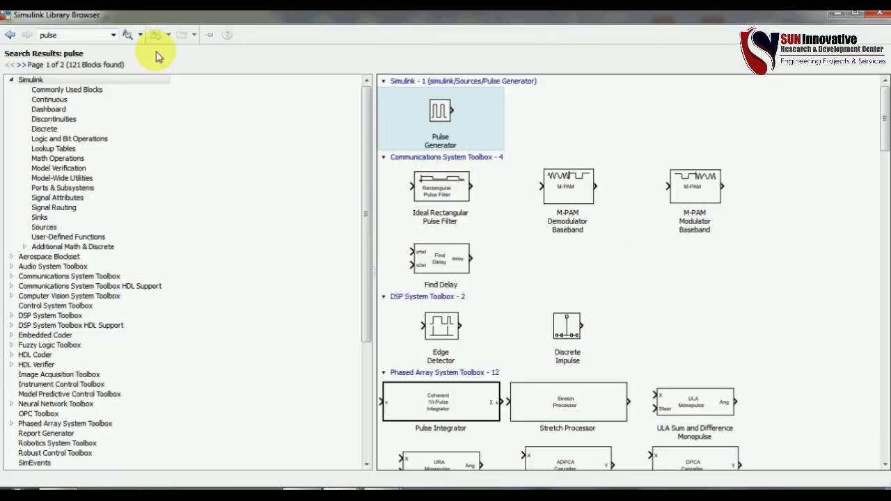
left_click_drag(364, 227, 350, 380)
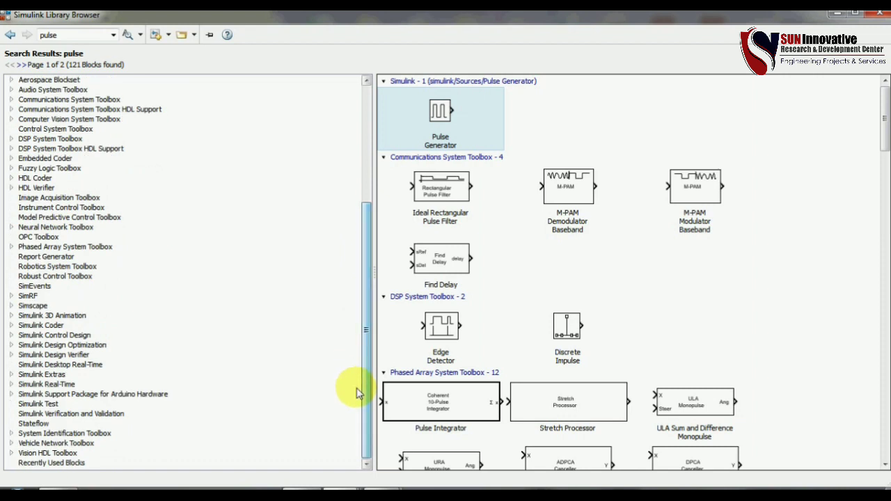
left_click(11, 306)
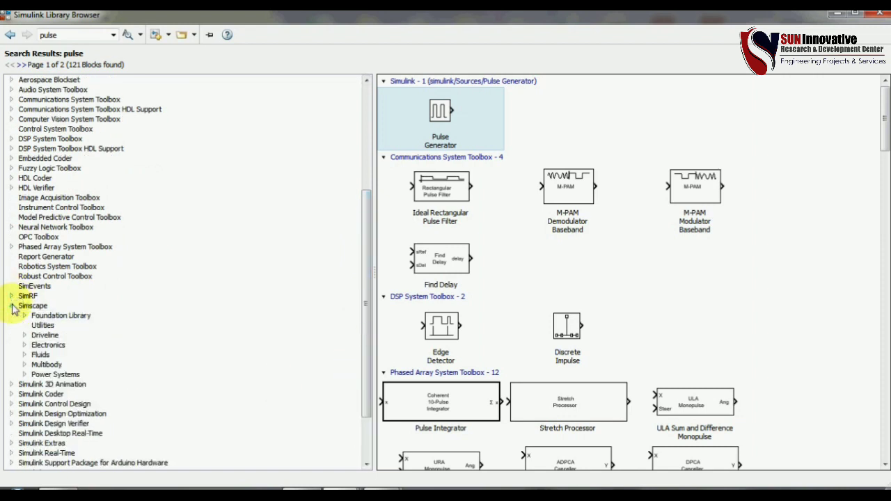
left_click(25, 375)
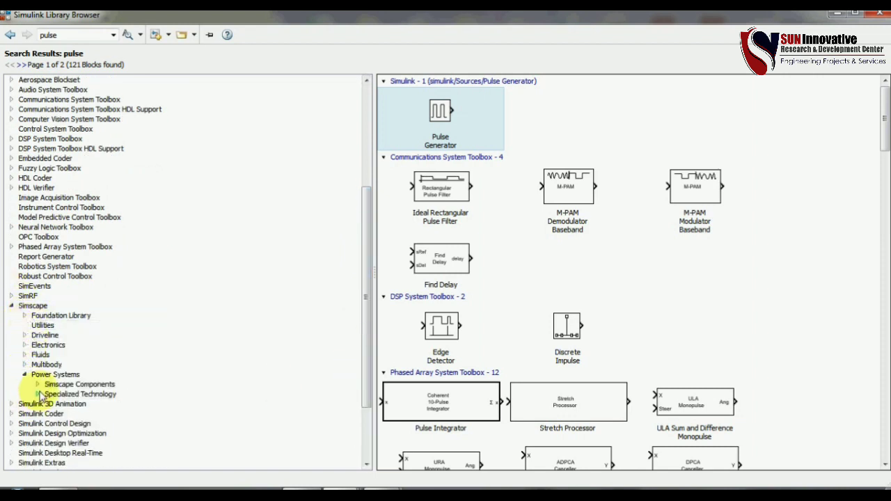
left_click(38, 394)
left_click_drag(364, 271, 358, 378)
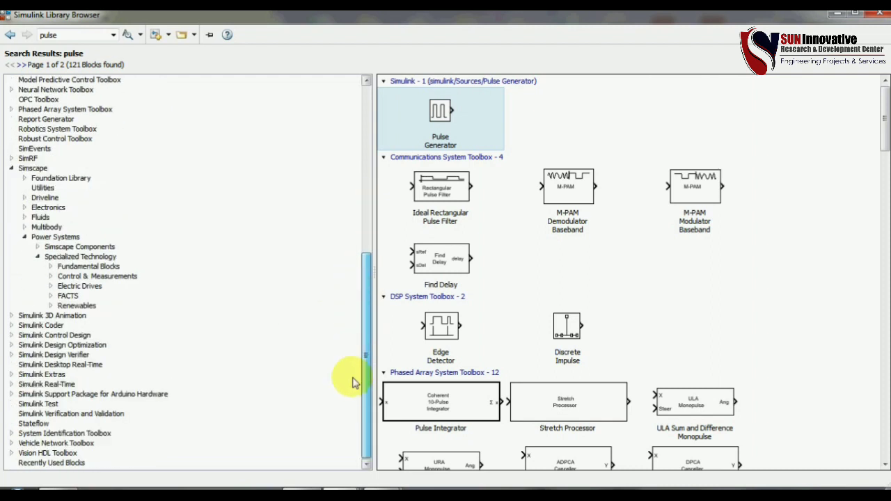
left_click(51, 266)
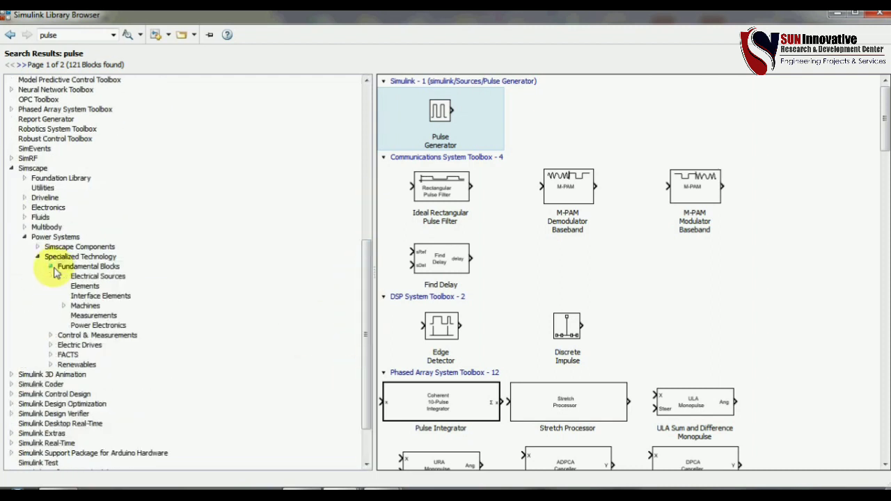
Step: Look through the Fundamental Blocks sublibraries from Electrical Sources to Power Electronics, and close the block library
left_click(82, 276)
left_click(84, 275)
left_click(97, 284)
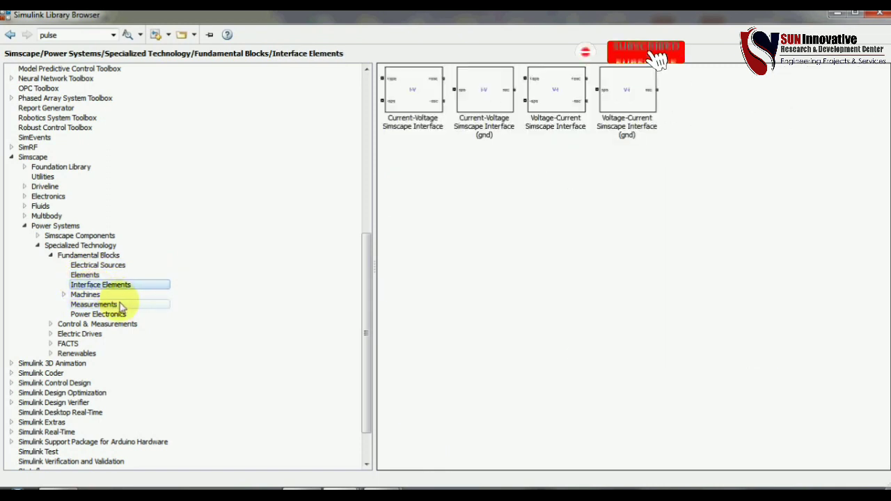
left_click(119, 294)
left_click(115, 304)
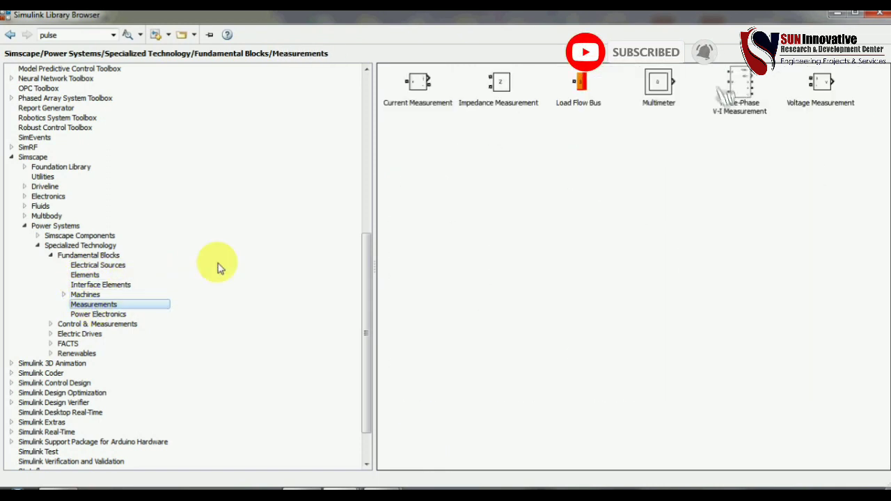
left_click(108, 313)
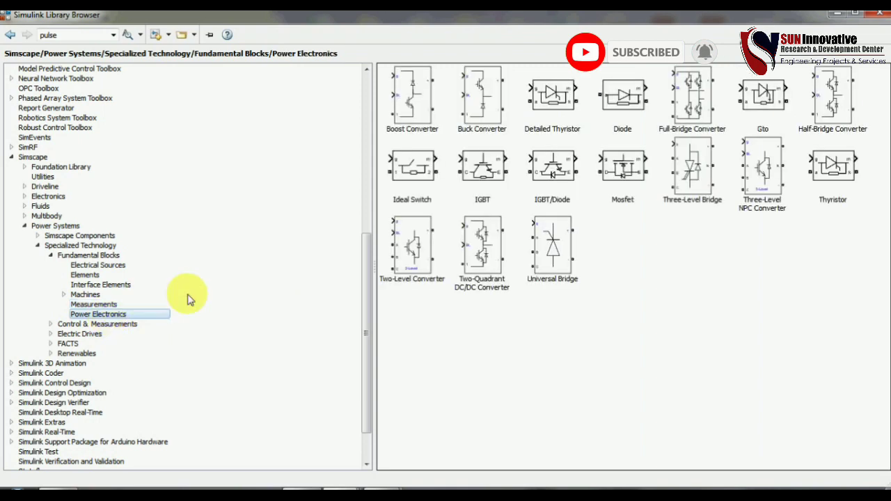
left_click_drag(366, 291, 376, 252)
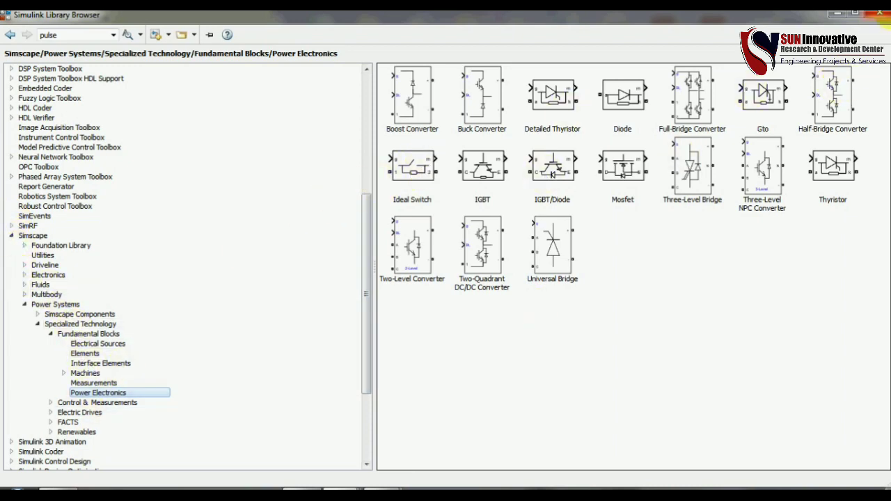
left_click(874, 13)
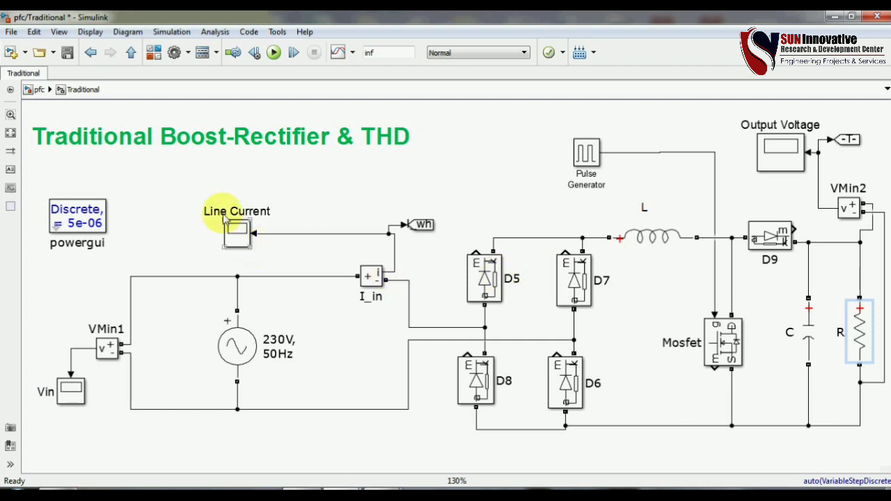
Step: Run the Traditional boost rectifier simulation and stop it at about 0.47 s
left_click(274, 54)
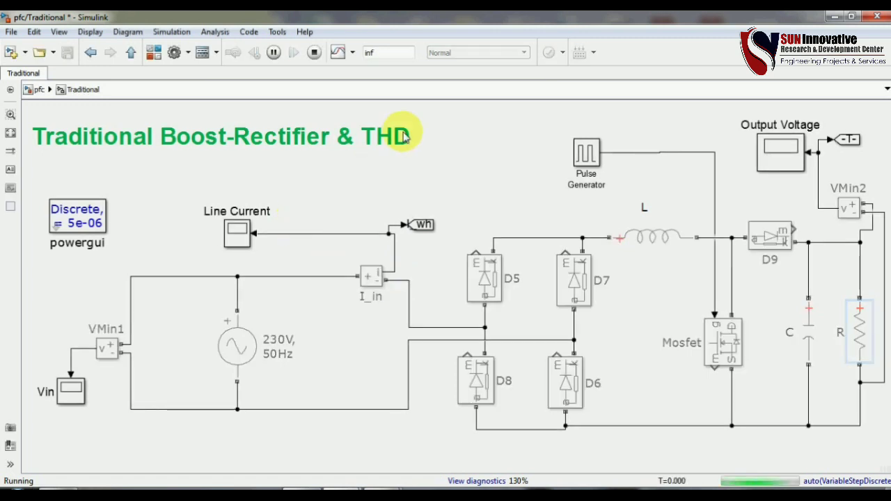
left_click(315, 57)
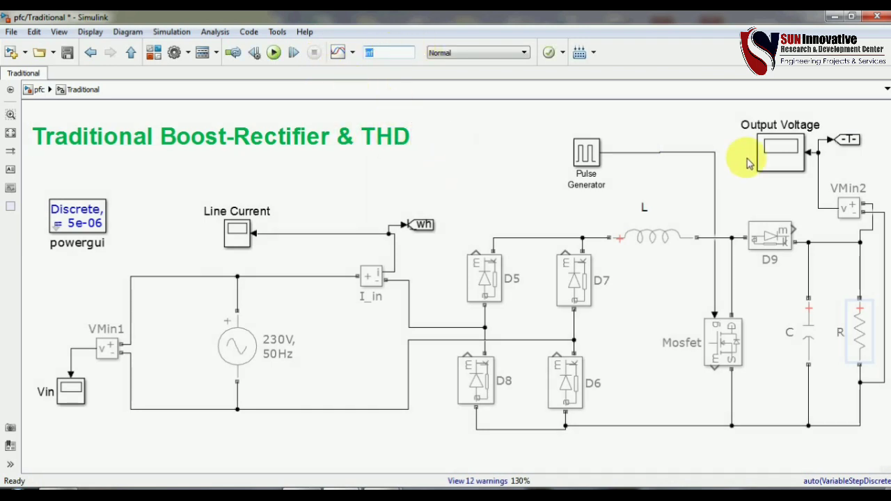
Step: Examine the Output Voltage scope at full scale and zoomed on the steady-state ripple between about 0.224 and 0.243 s, and close it
double_click(783, 156)
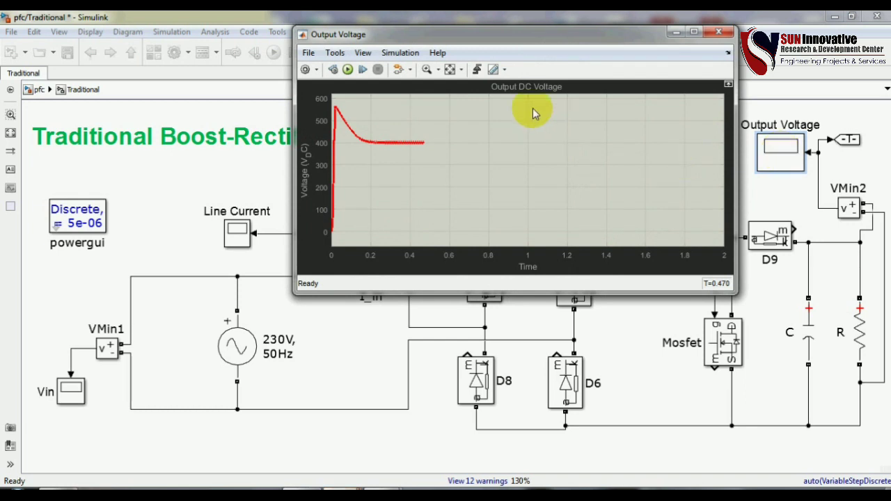
left_click(451, 70)
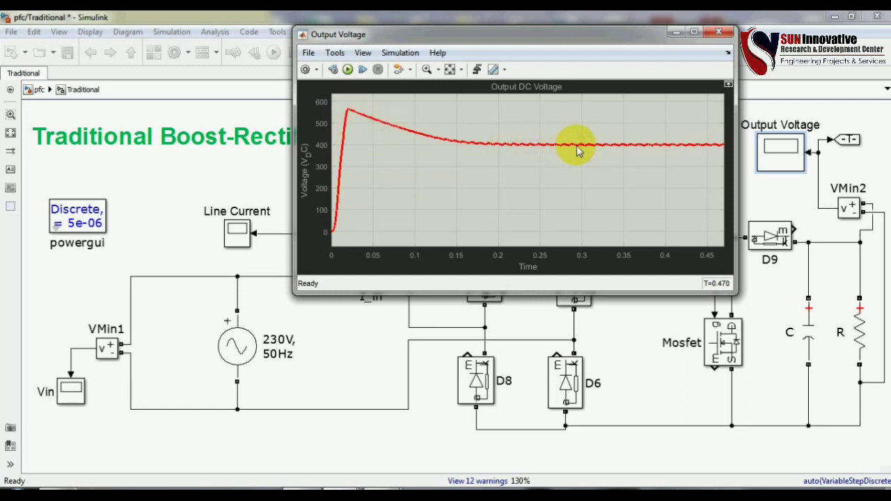
left_click(431, 74)
left_click_drag(507, 133, 561, 156)
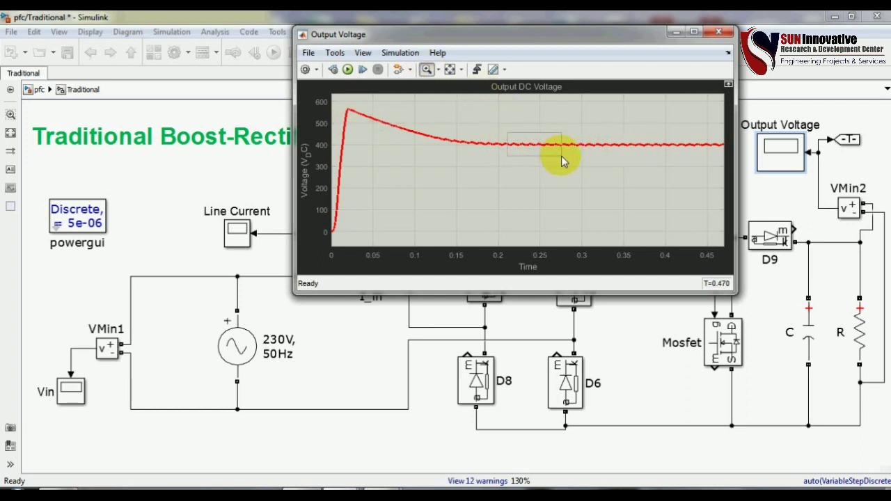
left_click_drag(410, 132, 529, 207)
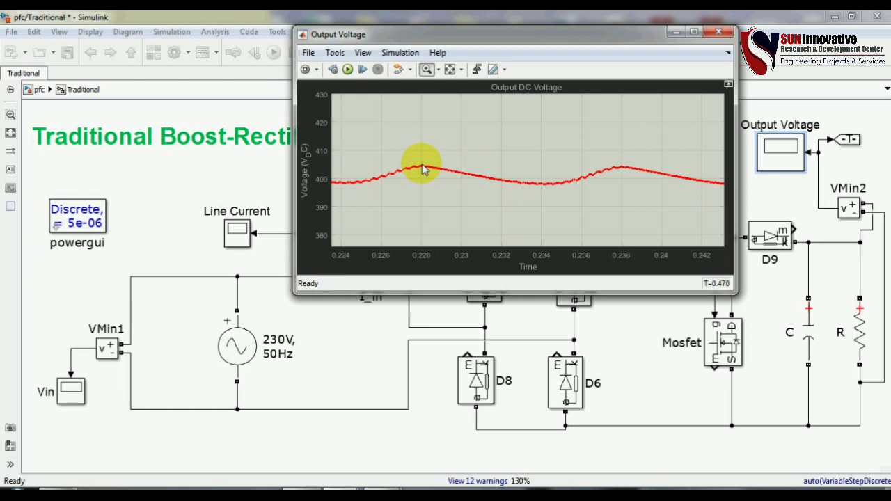
left_click(718, 32)
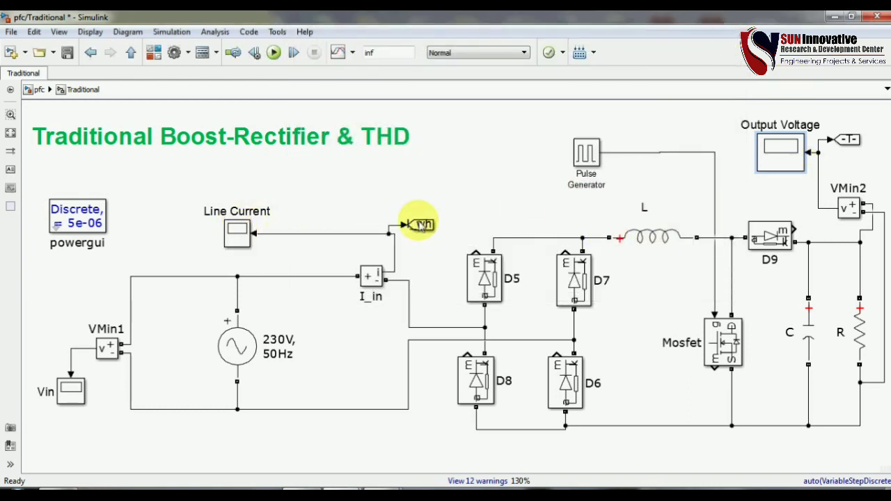
Step: Reopen the Output Voltage scope, fit the whole DC voltage waveform to the axes, and close the scope
double_click(770, 159)
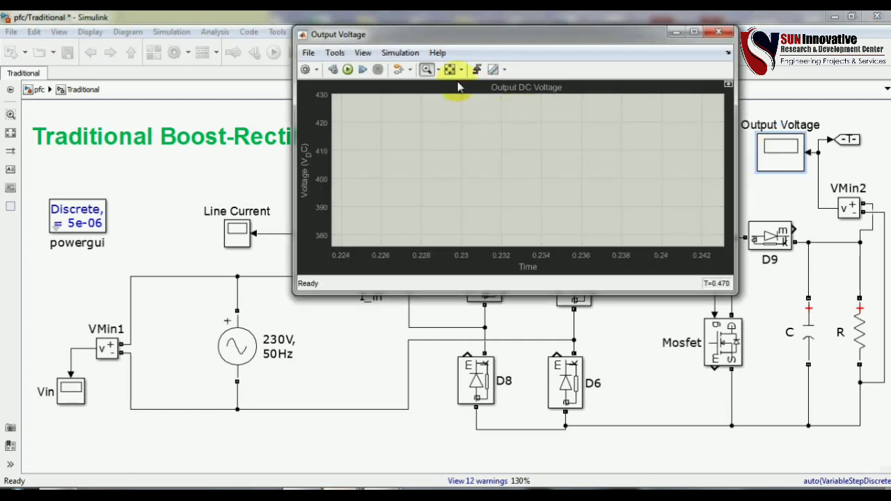
left_click(450, 69)
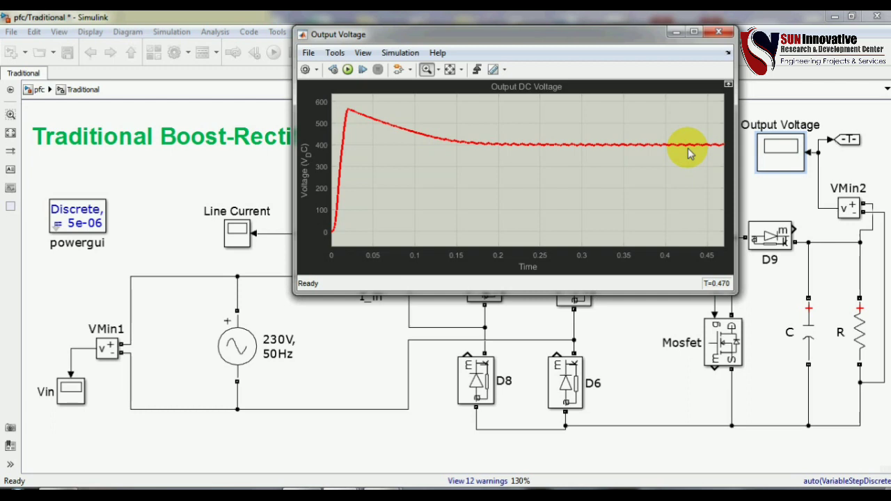
left_click(721, 33)
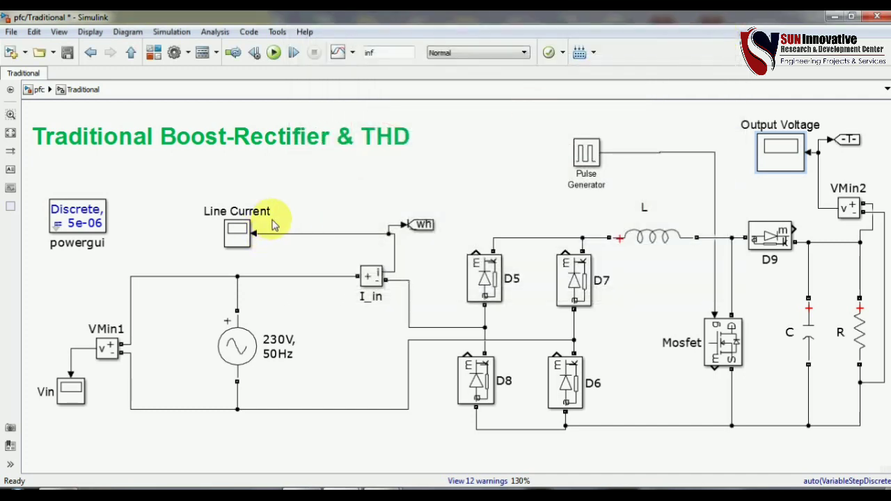
Step: Examine the Line Current scope scaled to the full run and zoomed on the waveform between about 0.22 and 0.31 s
double_click(235, 239)
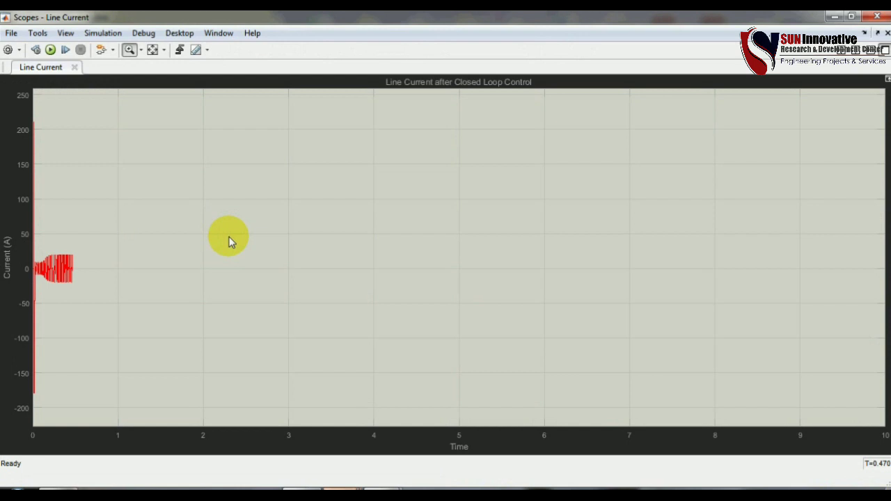
left_click(156, 50)
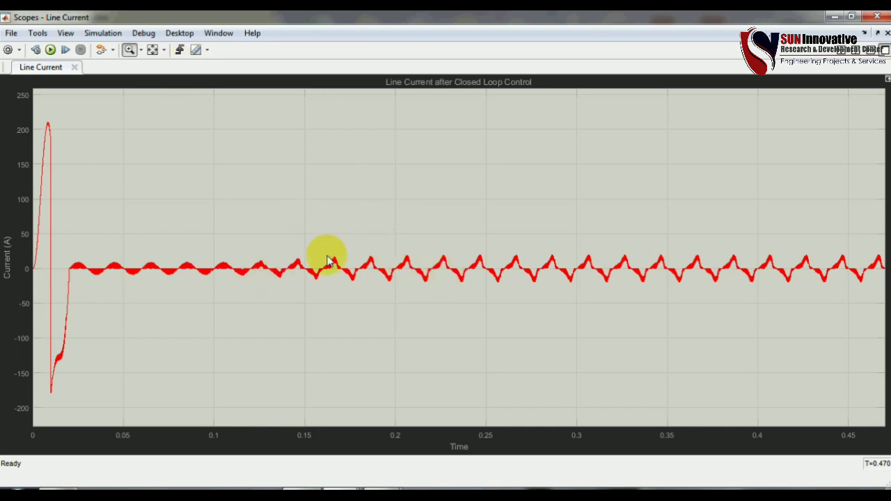
left_click_drag(429, 241, 600, 322)
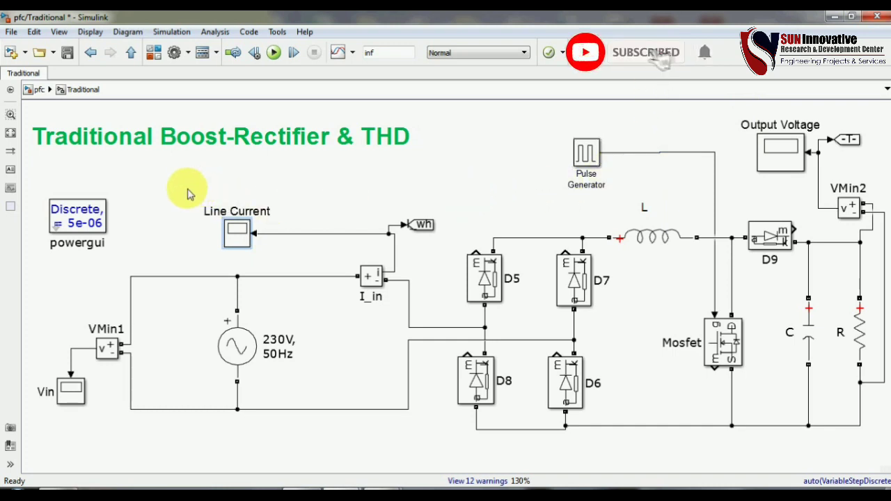
Step: Enlarge the powergui block to fit its sample-time text and open its FFT Analysis tool in a maximized window
left_click_drag(106, 233, 132, 239)
double_click(96, 230)
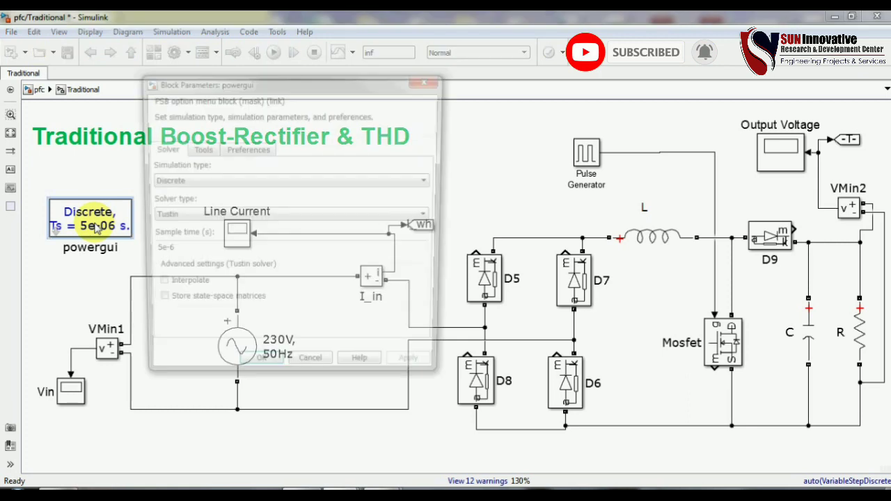
left_click(200, 153)
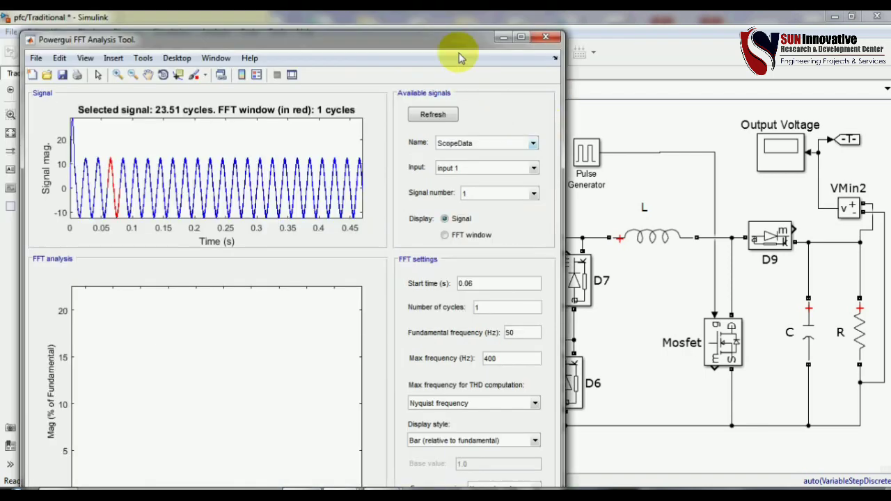
left_click(521, 37)
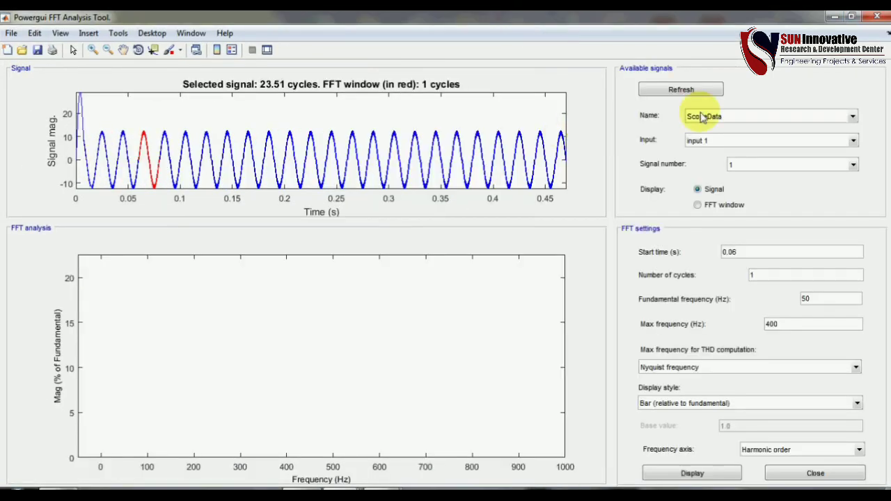
Step: Preview the signals ScopeData1, ScopeData2, ScopeData5 and LineCurrent2, and select LineCurrent1 for the FFT analysis
left_click(726, 118)
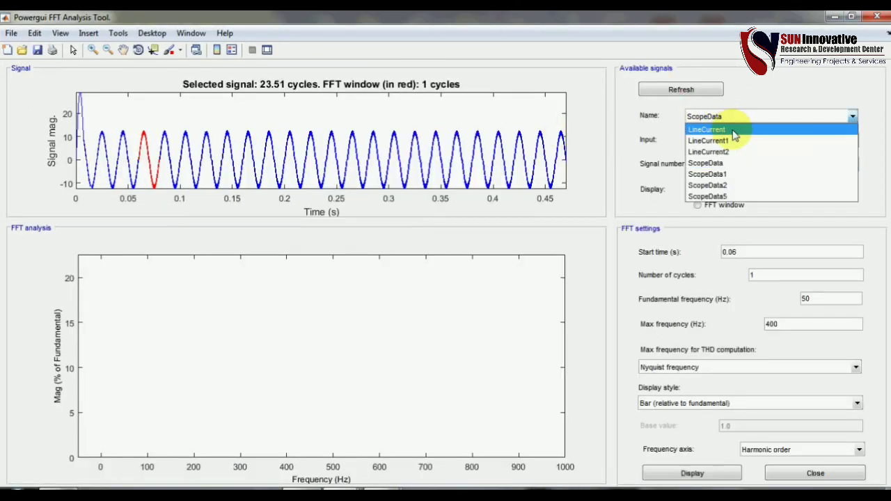
left_click(727, 181)
left_click(736, 118)
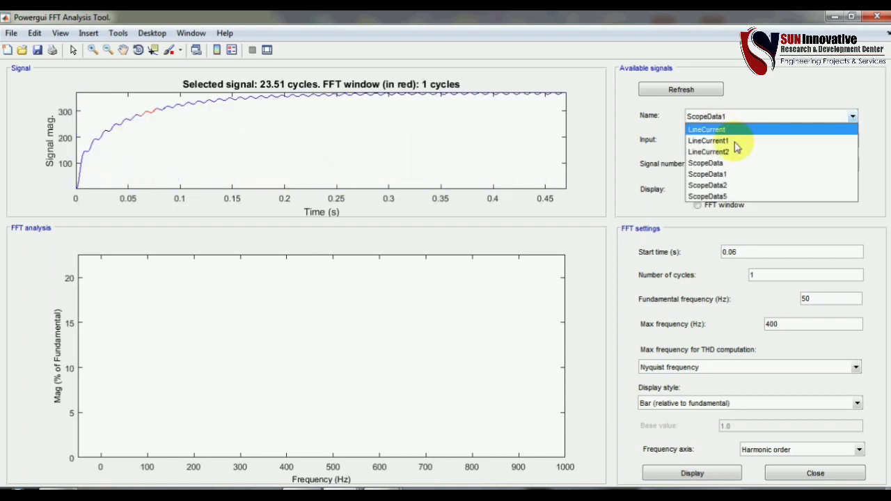
left_click(726, 186)
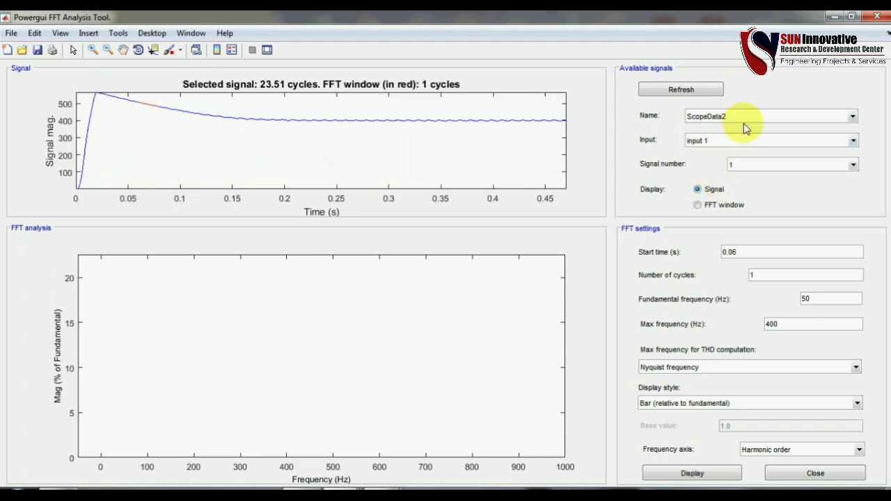
left_click(743, 123)
left_click(730, 197)
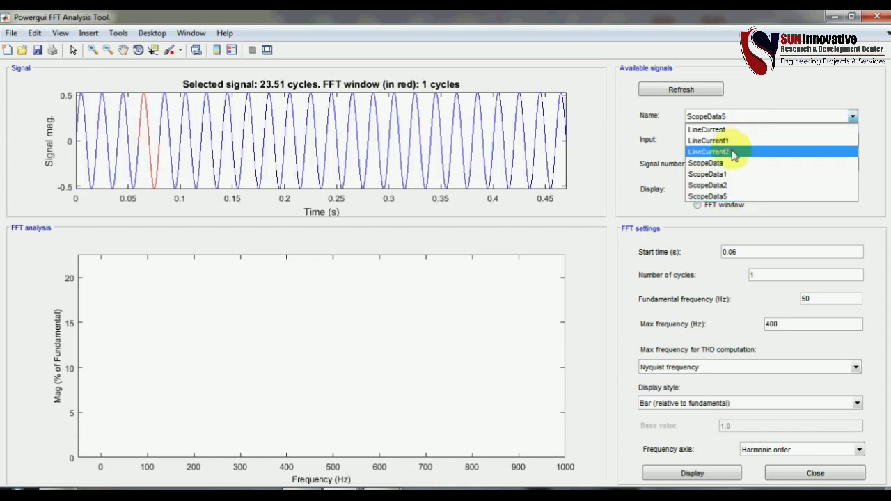
left_click(734, 151)
left_click(743, 115)
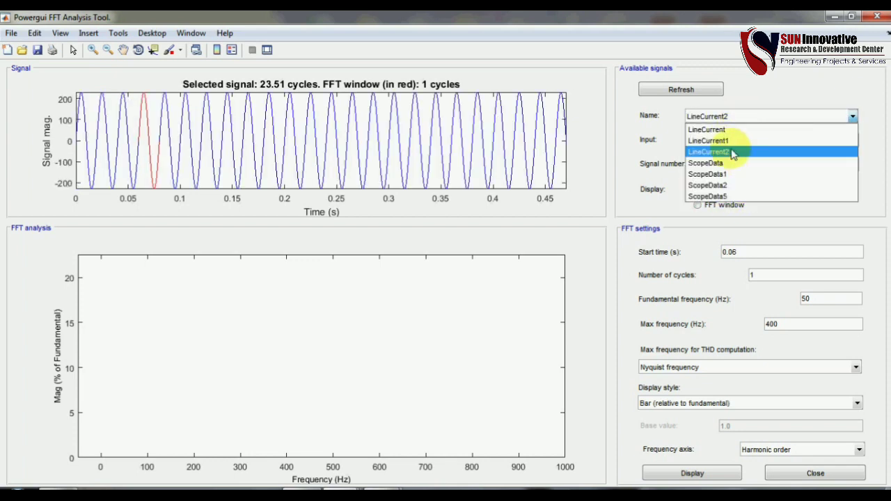
left_click(730, 141)
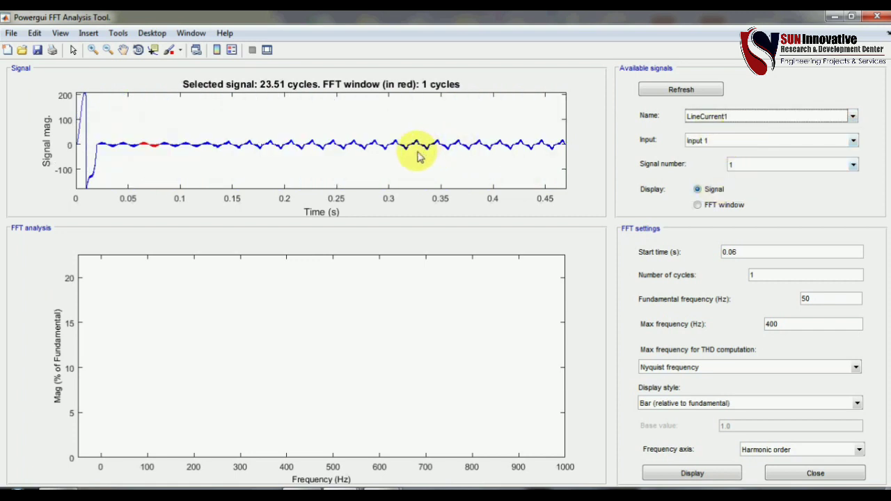
Step: Display the LineCurrent1 harmonic spectrum and THD for 3 cycles starting at 0.2 s, and close the FFT tool
left_click(755, 252)
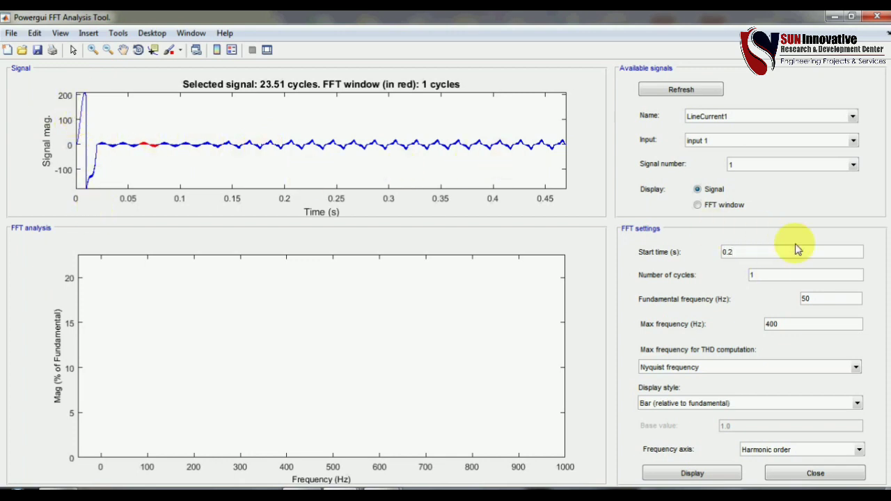
left_click(828, 301)
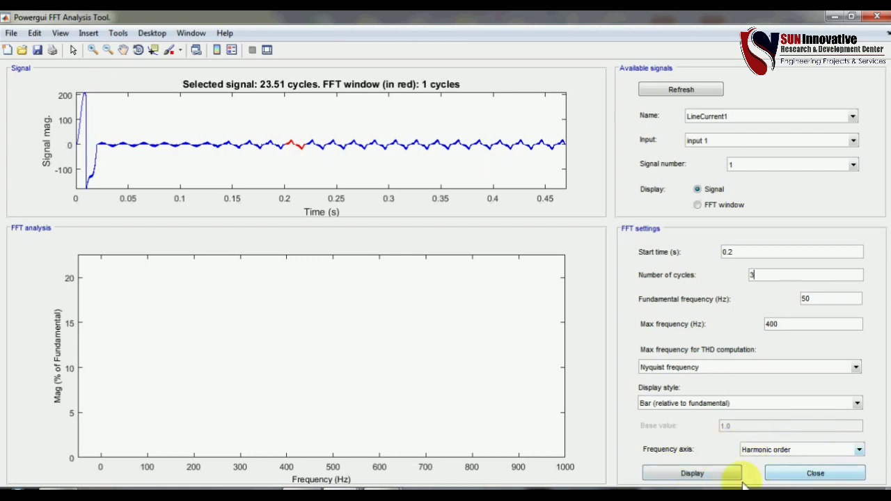
left_click(709, 473)
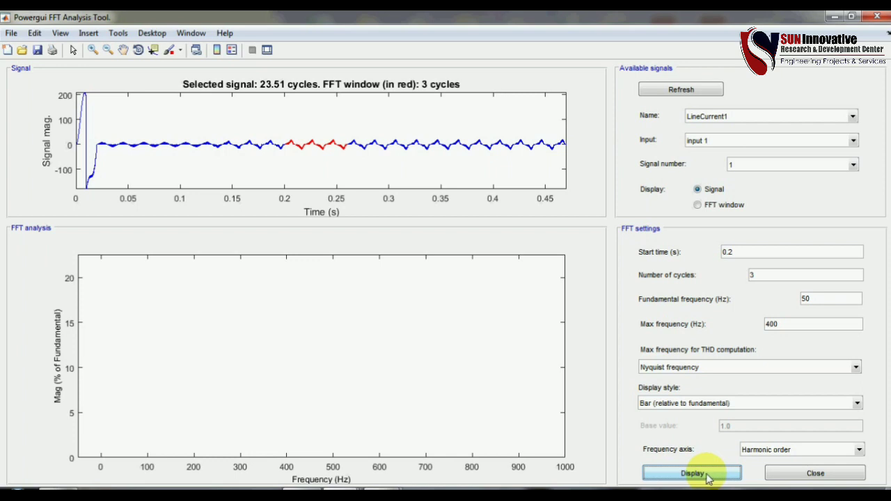
left_click(689, 475)
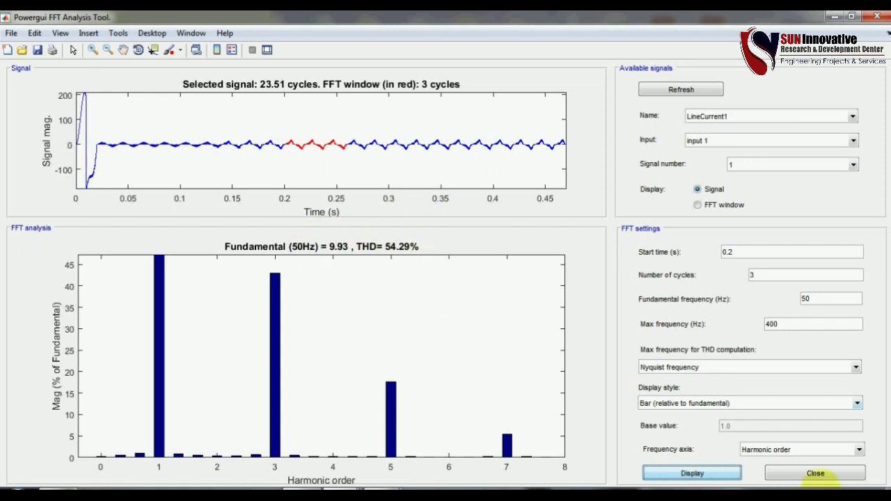
left_click(815, 473)
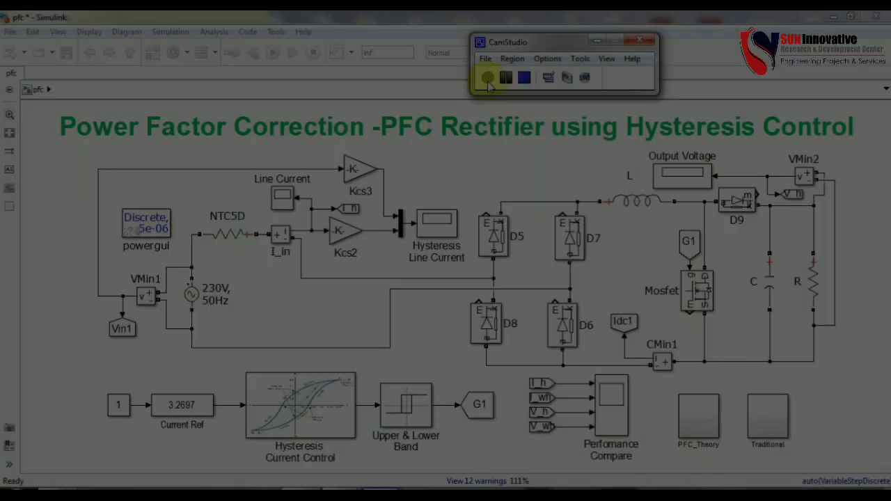
left_click(487, 79)
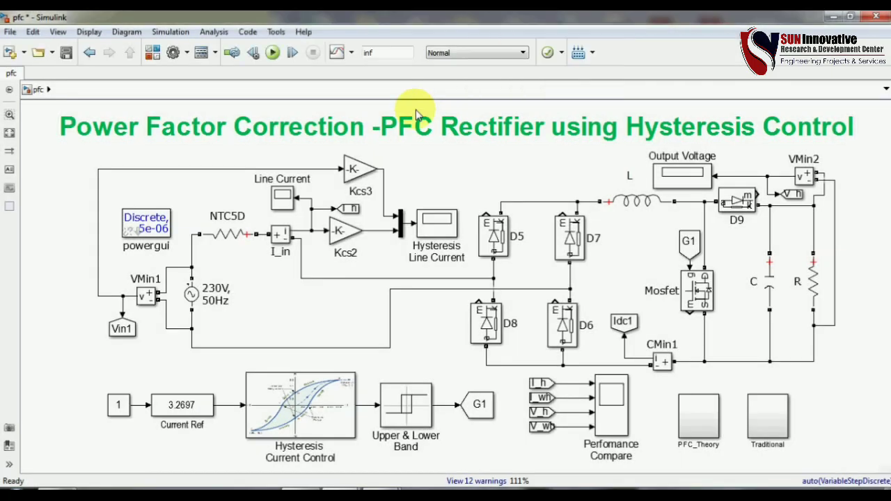
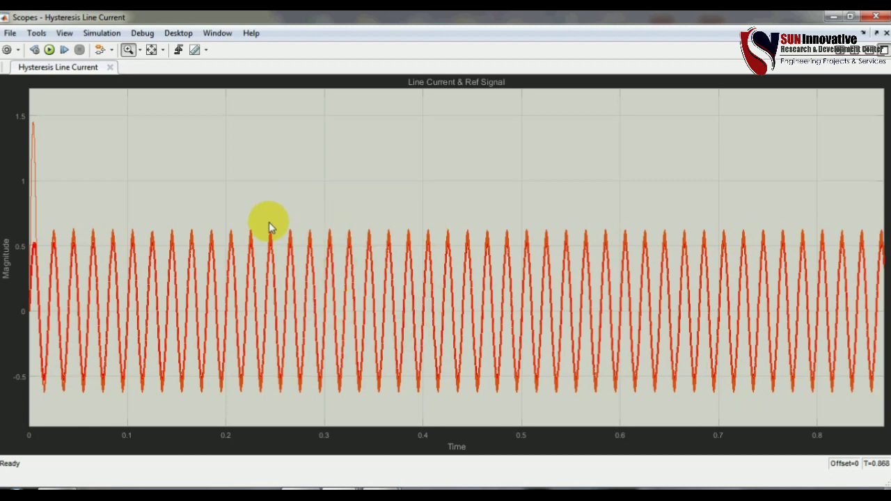
Step: Examine the Hysteresis Line Current scope zoomed from about 0.24–0.49 s down to one cycle at about 0.315–0.338 s, and close it
left_click_drag(268, 222, 514, 419)
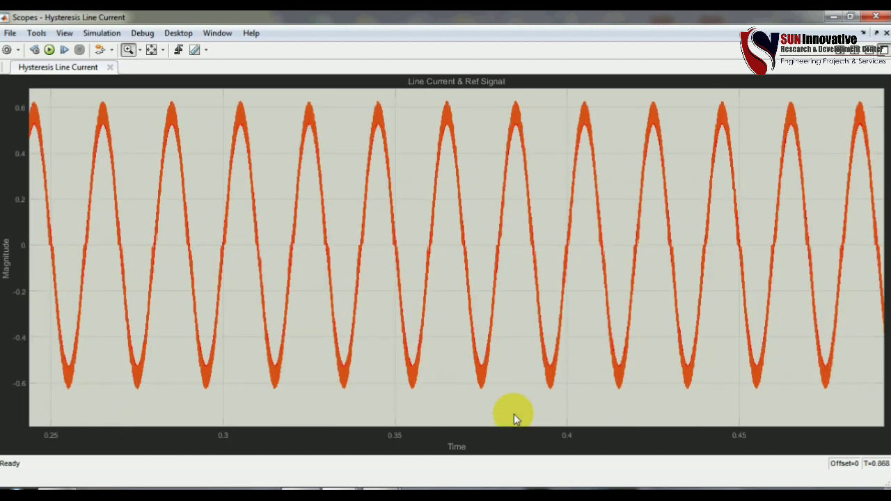
left_click(141, 50)
left_click(131, 71)
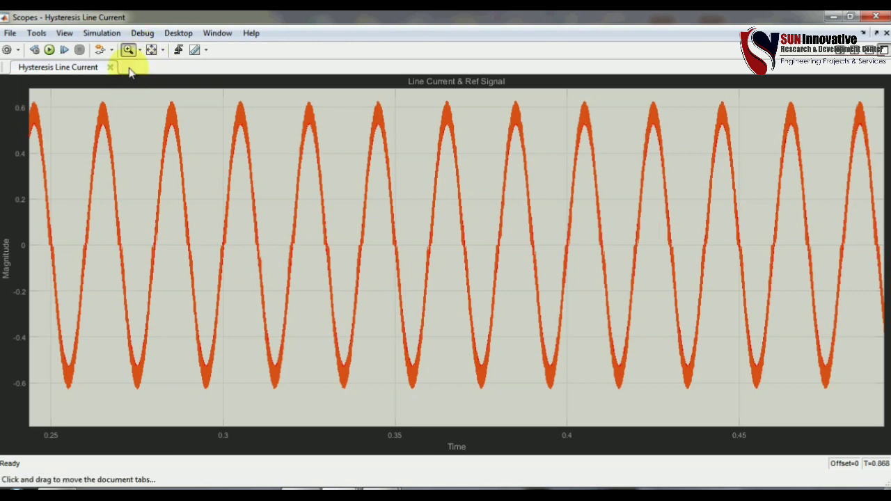
left_click_drag(134, 160, 609, 173)
left_click_drag(288, 189, 680, 178)
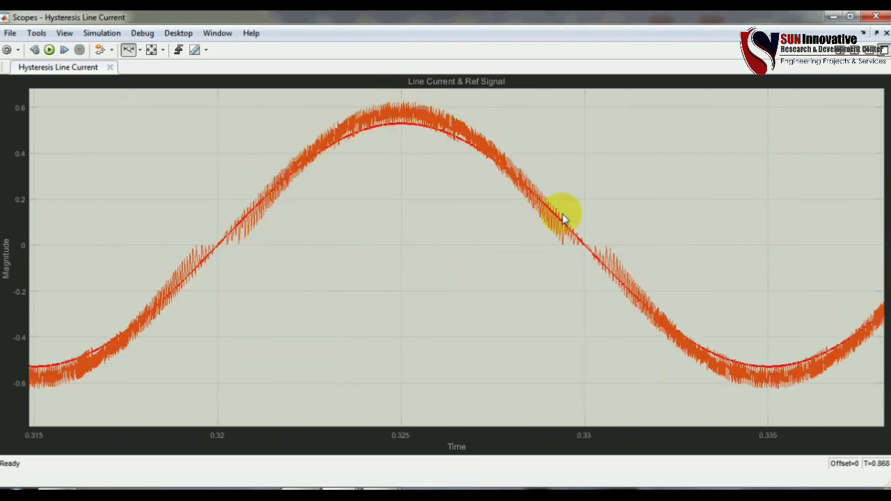
left_click(875, 15)
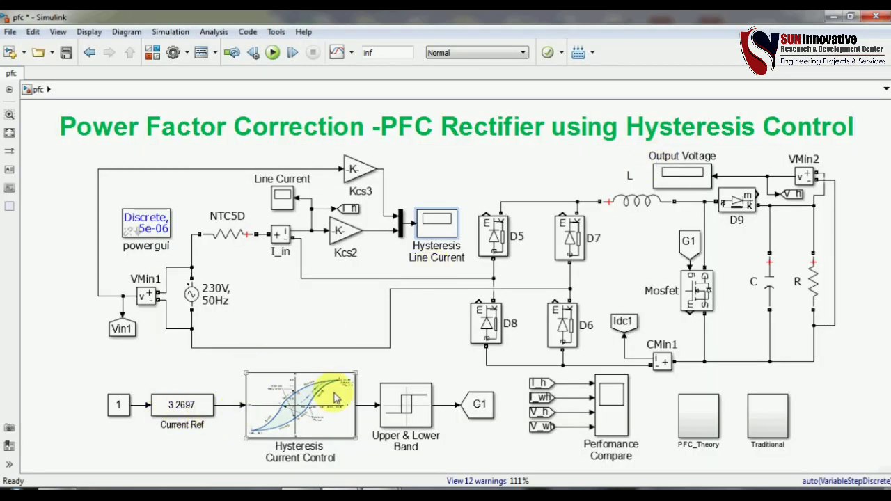
Step: Reopen the Hysteresis Line Current scope, fit the full waveform, and zoom the time axis to about 0.235–0.275 s
left_click(407, 416)
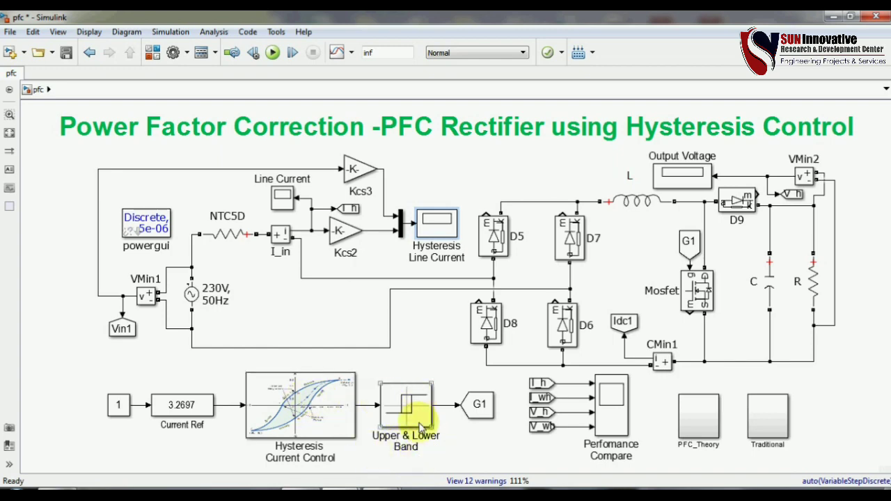
left_click(446, 222)
double_click(446, 222)
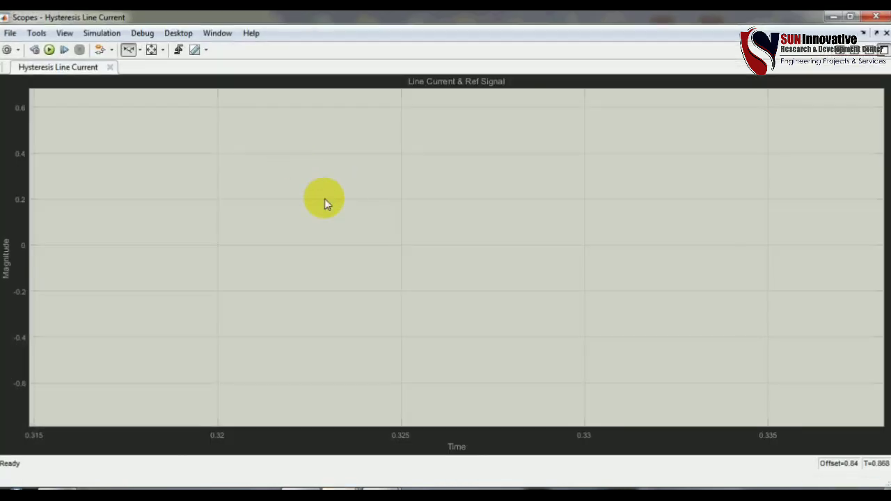
left_click(147, 50)
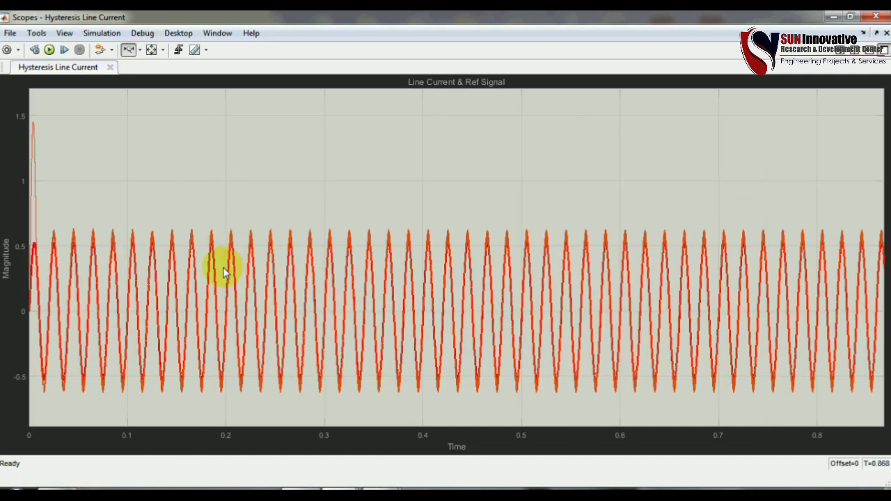
left_click_drag(223, 267, 405, 282)
left_click_drag(222, 247, 405, 260)
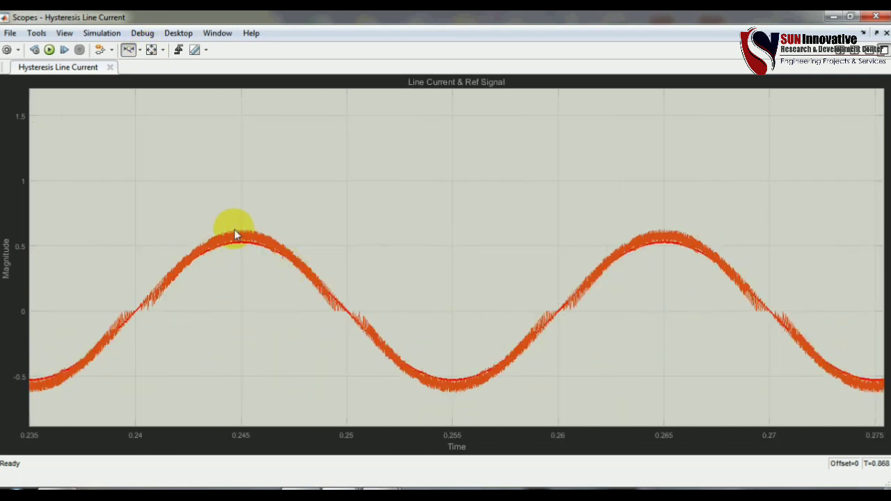
Step: Zoom in on the line-current ripple around the positive peak between about 0.242 and 0.248 s
left_click(138, 51)
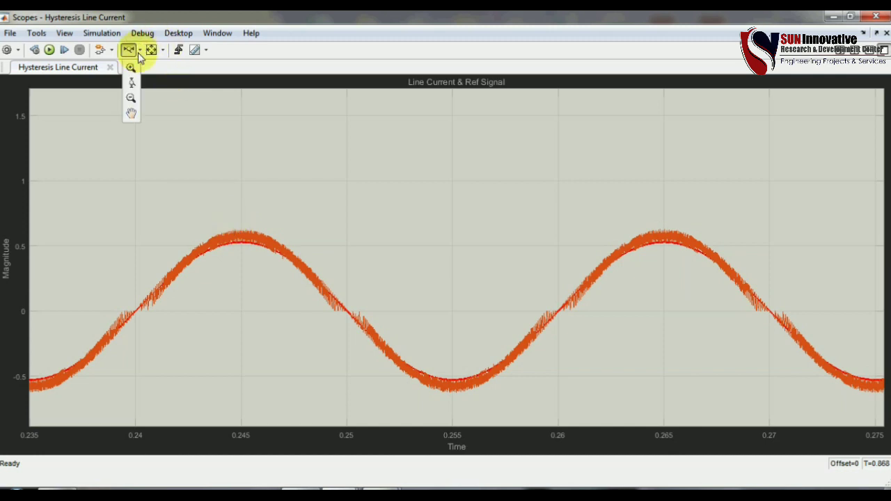
left_click(131, 68)
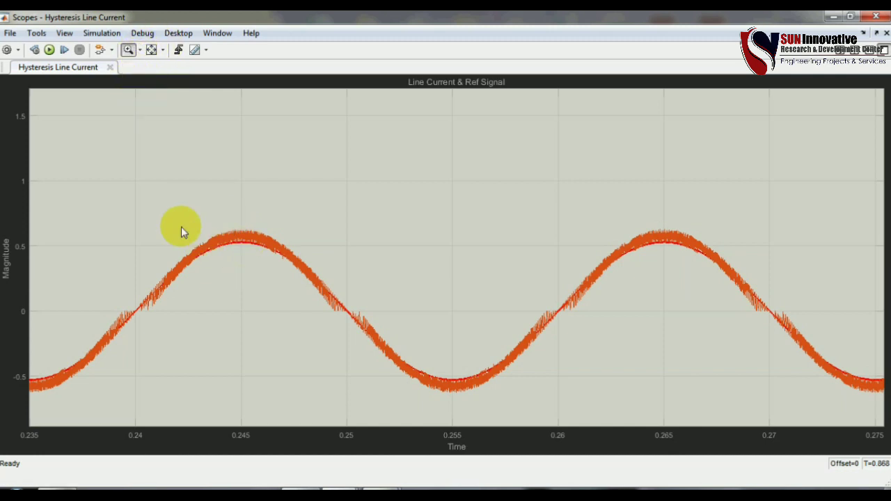
left_click_drag(174, 223, 313, 284)
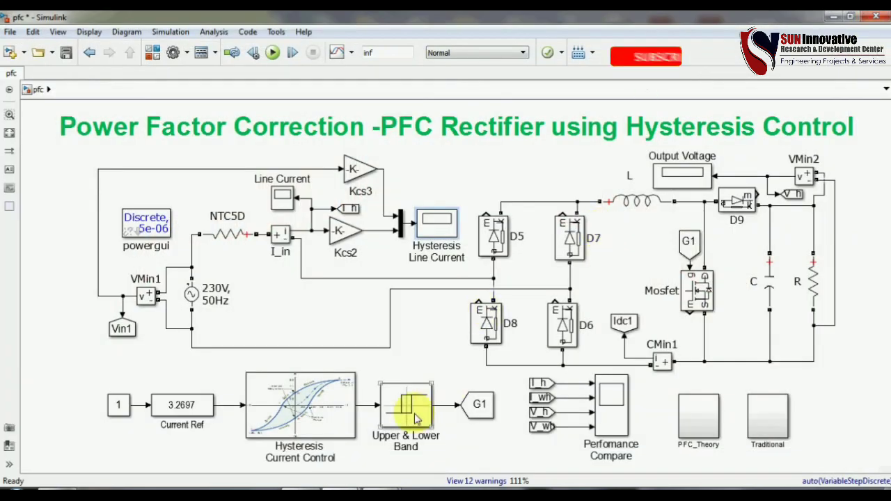
Step: Review the switch on and switch off points of the Upper & Lower Band relay, leaving its parameters unchanged
double_click(406, 407)
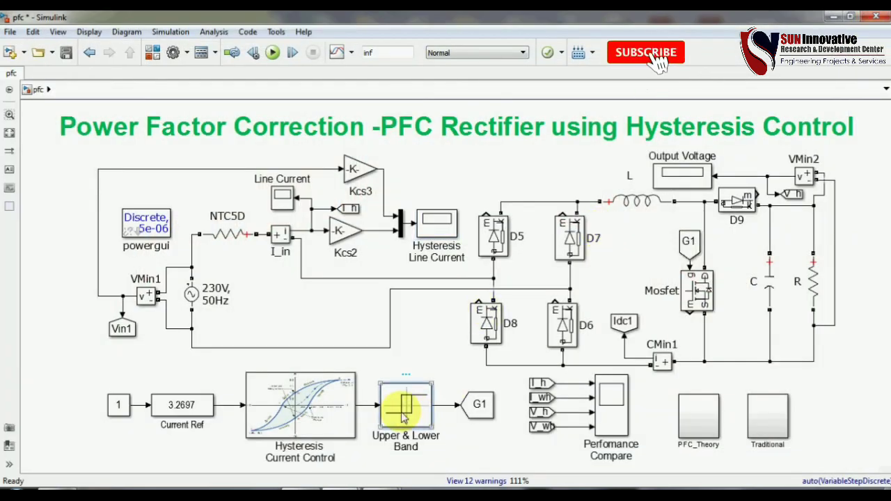
double_click(492, 348)
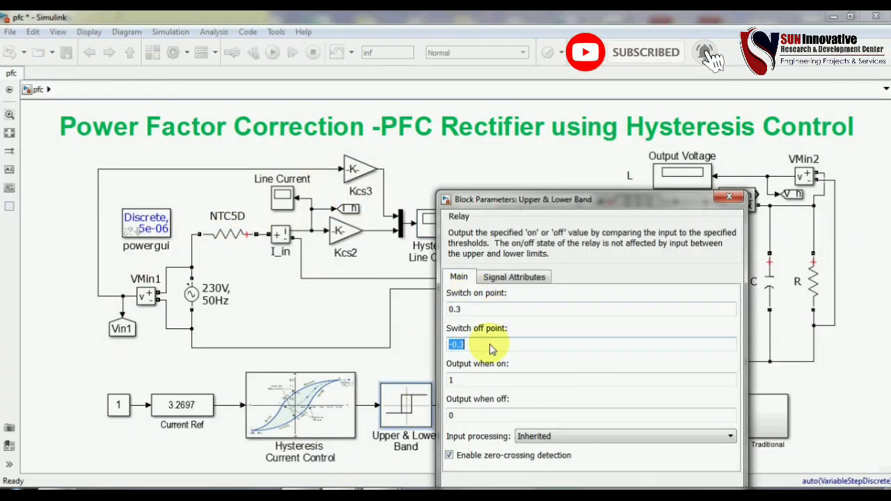
left_click(728, 199)
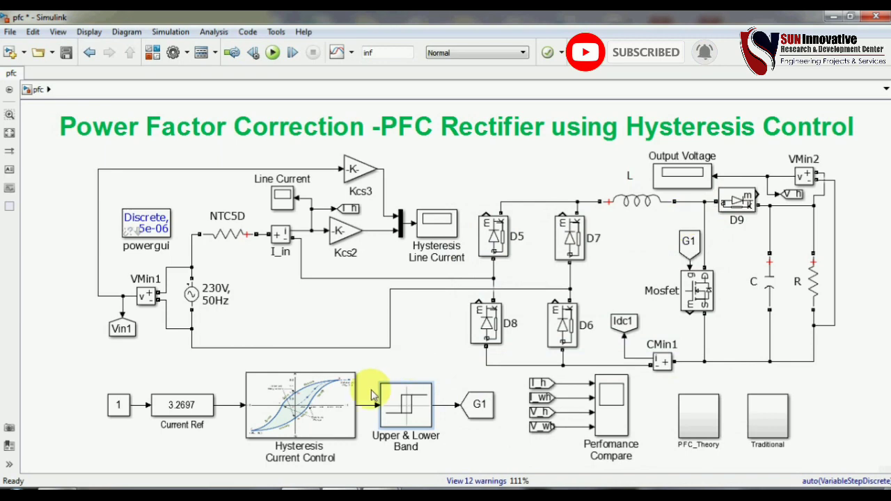
double_click(410, 406)
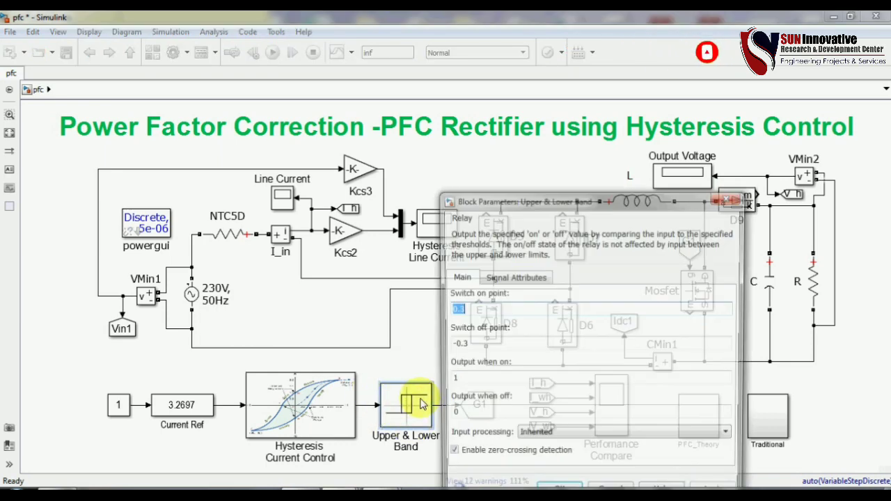
left_click(735, 201)
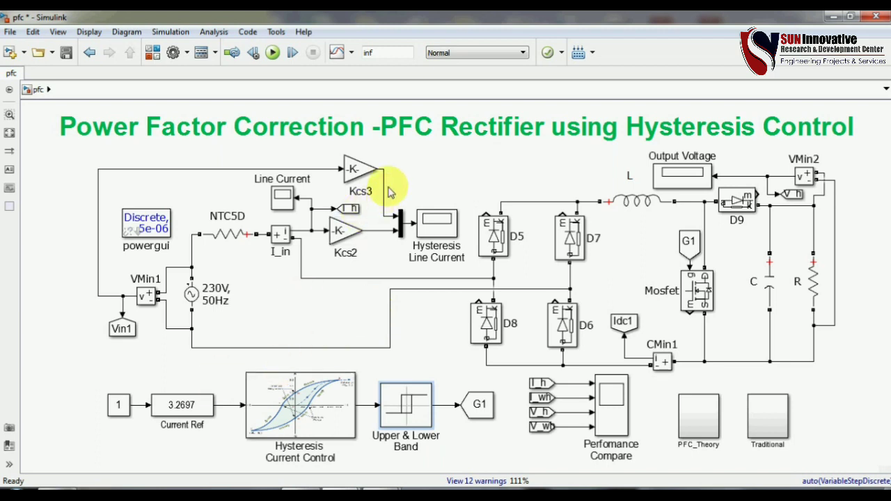
Step: Run the simulation, fit the Hysteresis Line Current scope to the full waveform, and restore the scope window to its smaller size
left_click(271, 53)
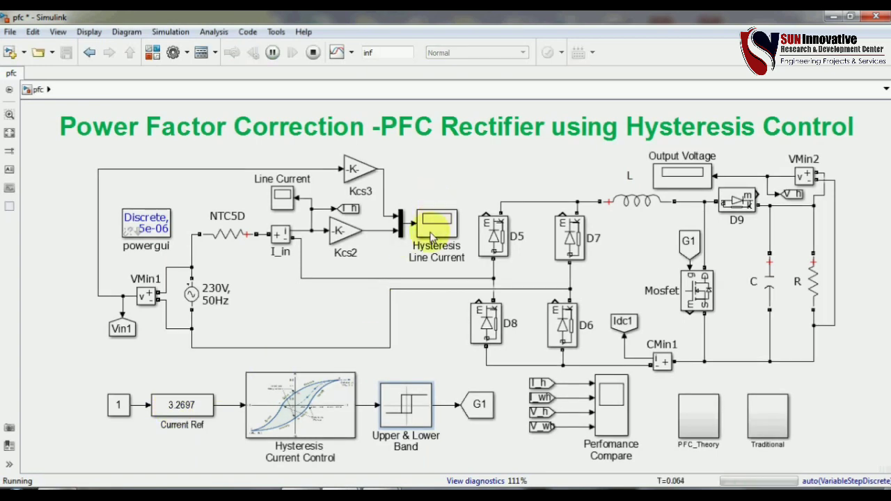
double_click(431, 237)
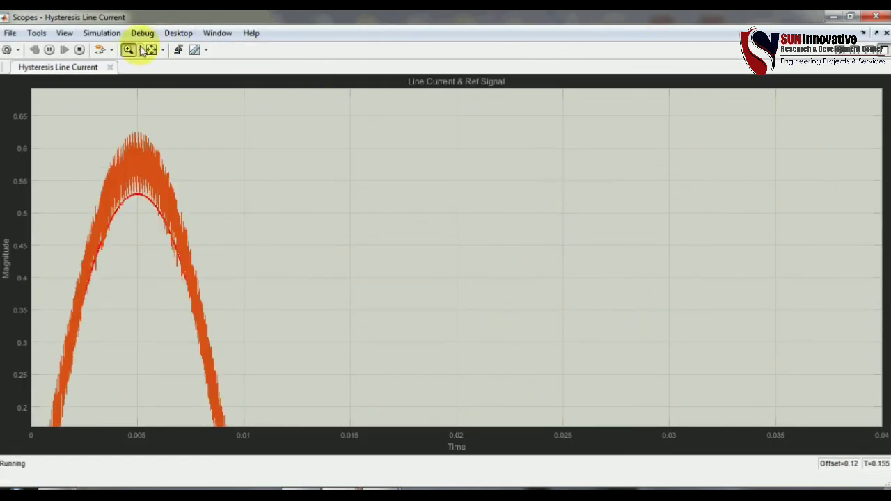
left_click(151, 49)
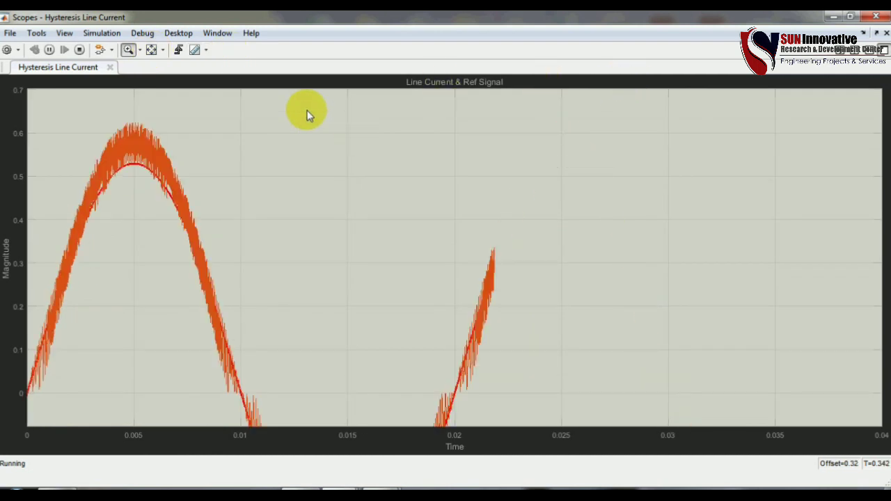
left_click(151, 52)
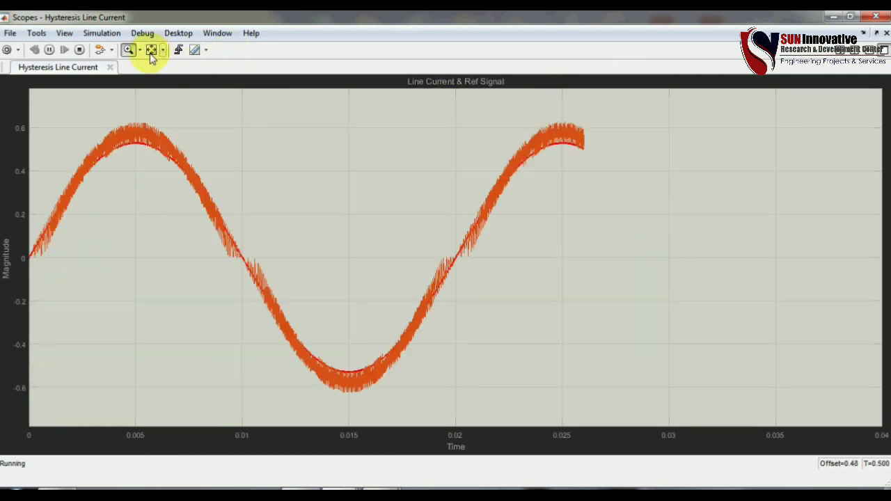
left_click(849, 16)
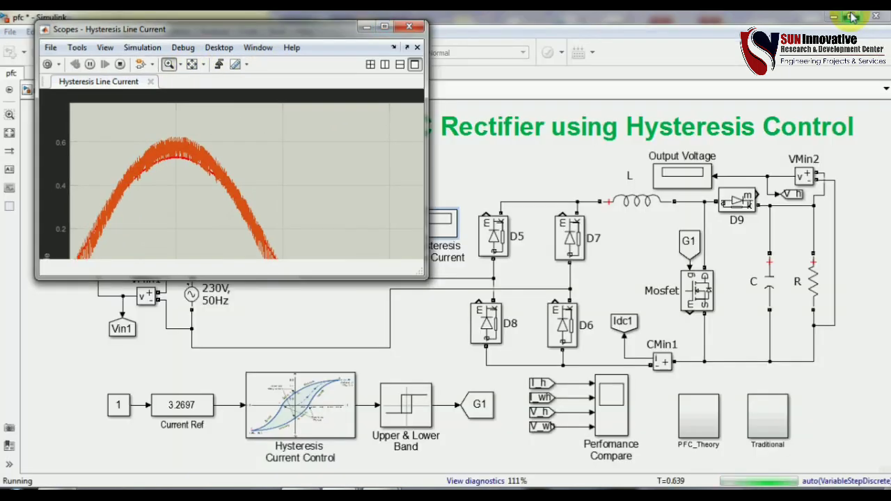
Step: Bring up the Current Ref slider beside the Hysteresis Line Current scope and lower the current reference to 1.9397 while the simulation runs
left_click(177, 418)
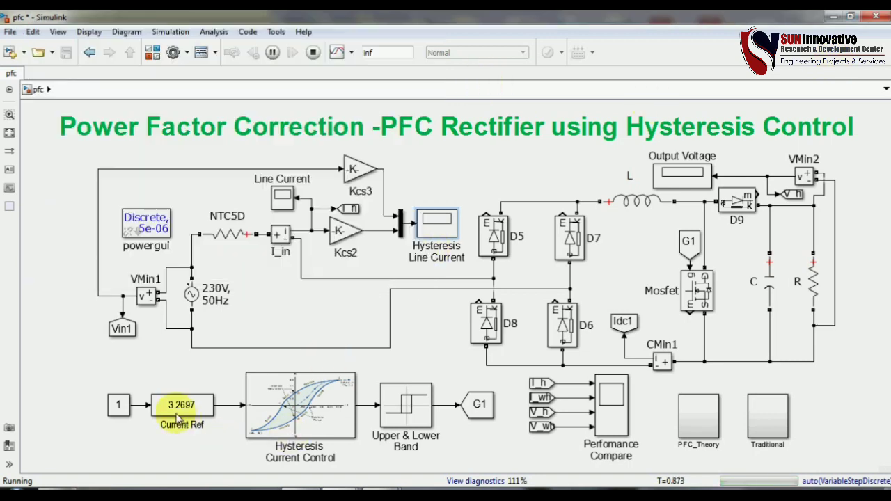
double_click(178, 418)
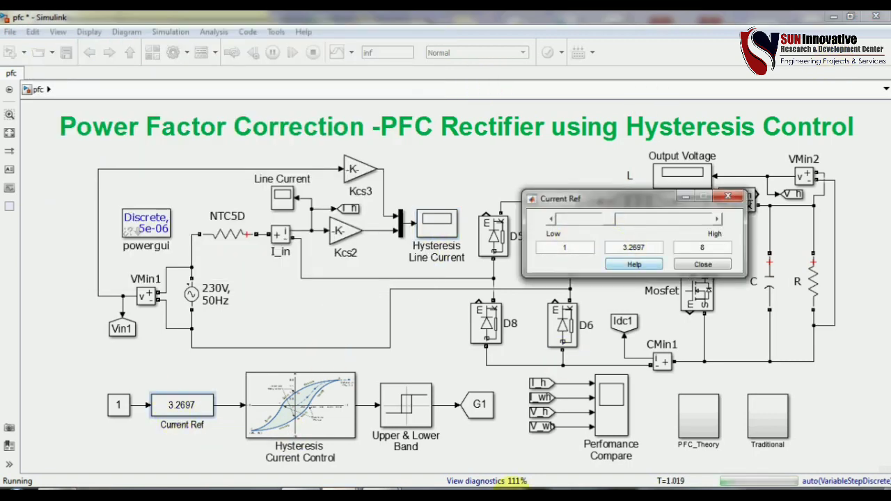
key("alt+Tab")
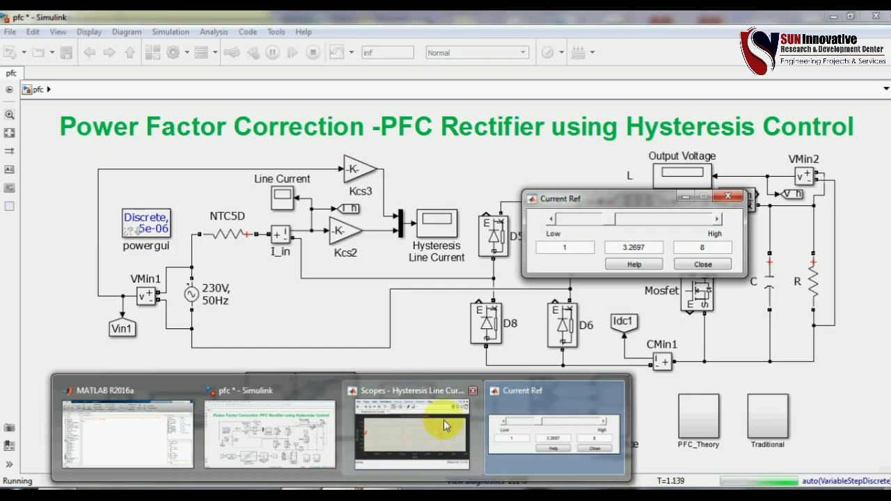
left_click(443, 420)
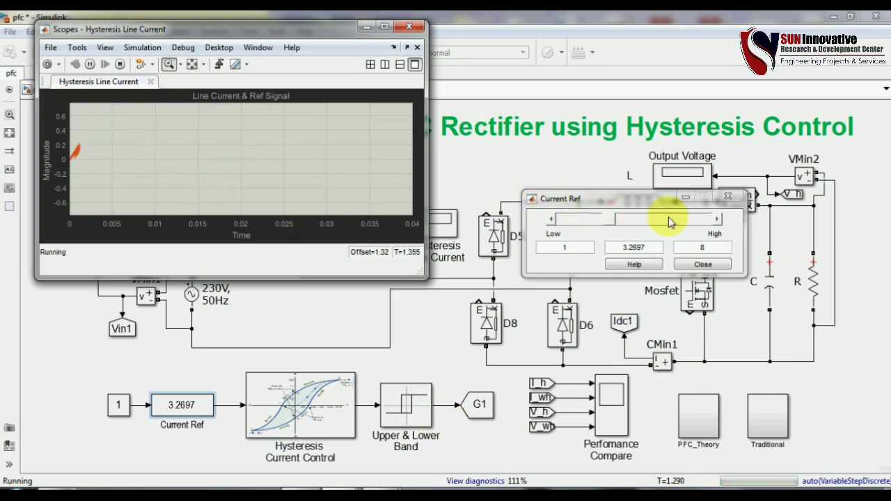
left_click(550, 220)
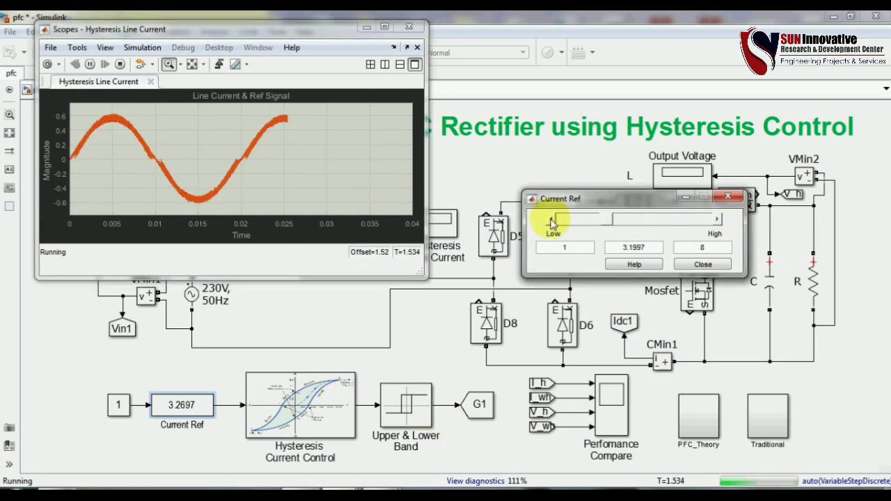
left_click(551, 220)
left_click(550, 220)
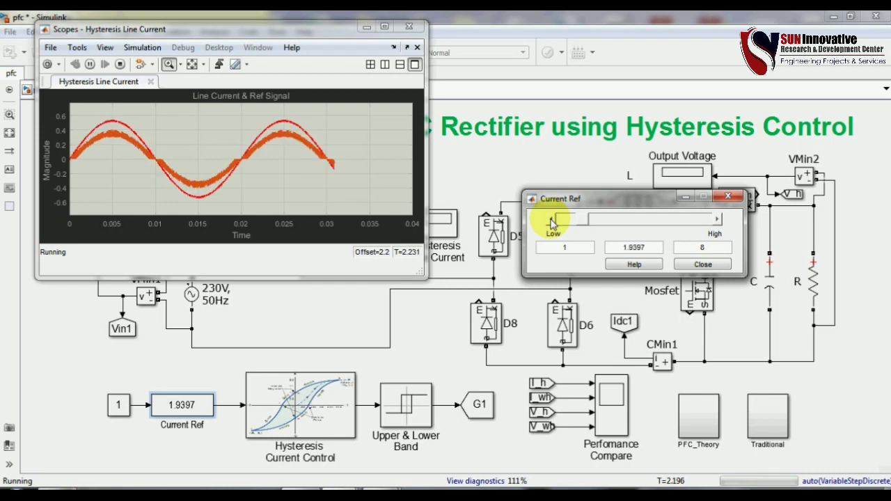
Step: Raise the Current Ref gradually to 4.3897 while the simulation runs
left_click(717, 220)
left_click(717, 220)
left_click(717, 220)
left_click(717, 219)
left_click(718, 220)
left_click(717, 220)
left_click(717, 220)
left_click(718, 220)
left_click(717, 220)
left_click(718, 220)
left_click(718, 220)
left_click(718, 220)
left_click(718, 220)
left_click(717, 220)
left_click(718, 220)
double_click(717, 220)
double_click(717, 220)
left_click(717, 220)
double_click(718, 220)
double_click(718, 220)
left_click(718, 220)
left_click(717, 220)
left_click(717, 220)
left_click(718, 220)
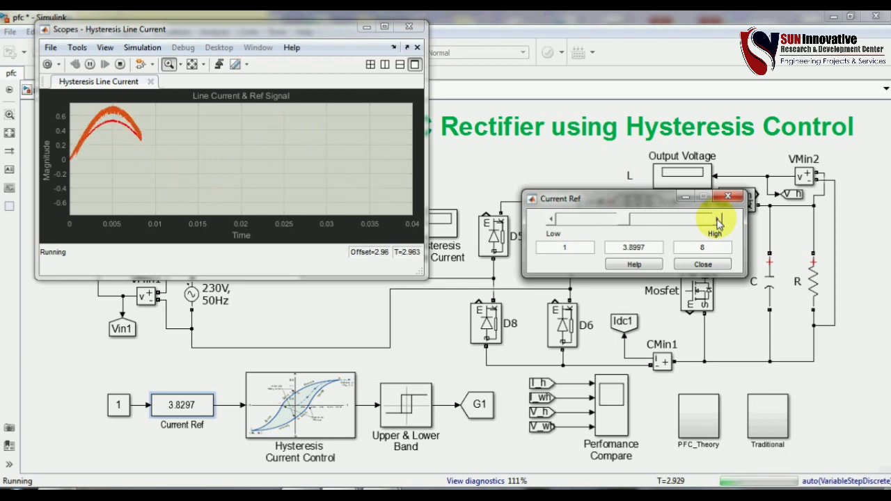
left_click(717, 220)
left_click(718, 220)
left_click(718, 220)
left_click(717, 220)
left_click(717, 220)
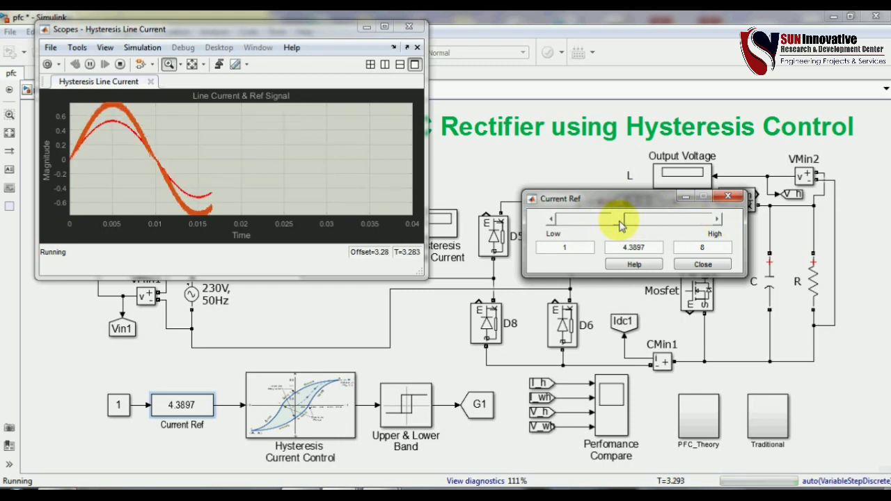
Step: Set the Current Ref to 2.8387 and close the Hysteresis Line Current scope and the slider dialog
left_click_drag(635, 224, 597, 222)
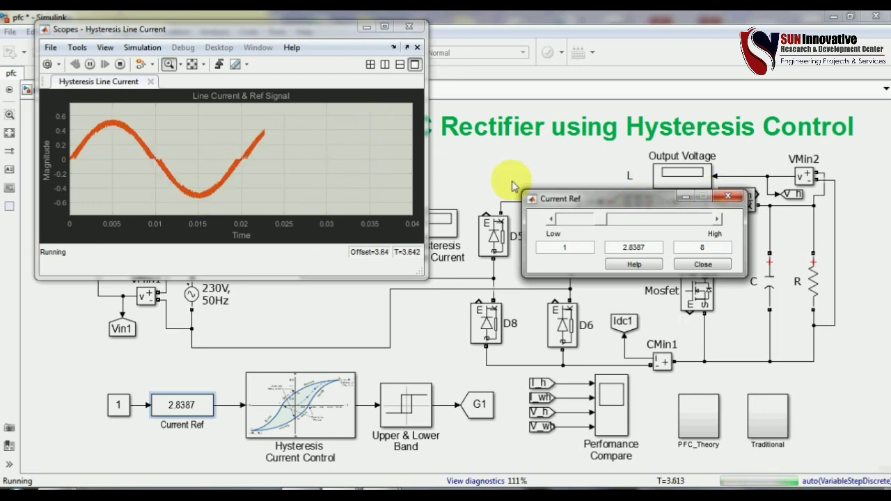
left_click(409, 30)
left_click(408, 28)
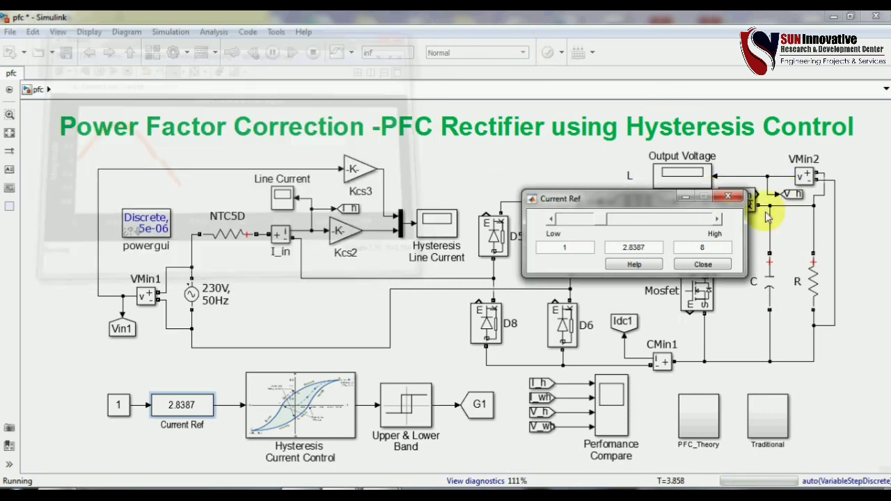
left_click(727, 195)
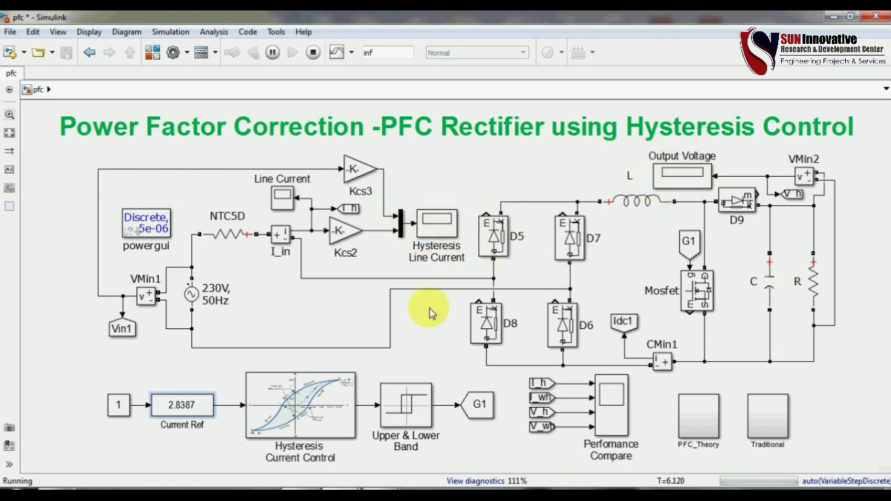
Step: Stop the simulation from the Output Voltage scope, fit the whole DC voltage trace to inspect it, and close the scope
double_click(683, 174)
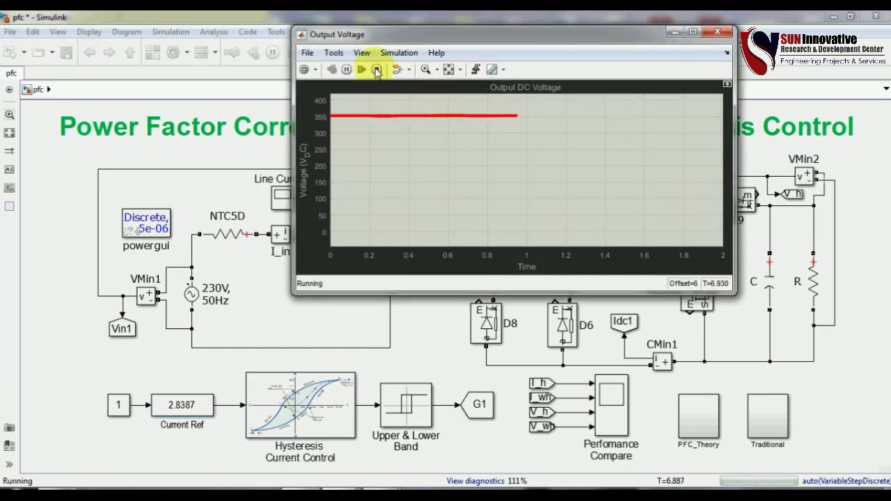
left_click(376, 73)
left_click(448, 69)
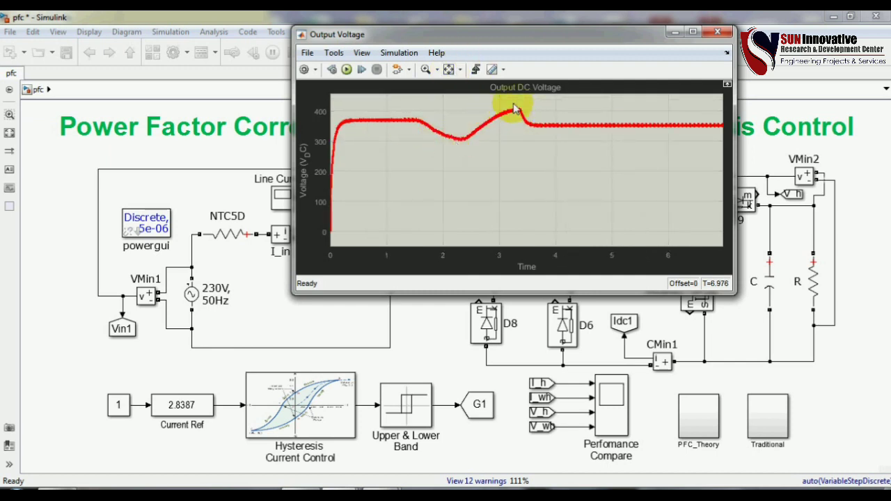
left_click_drag(481, 31, 620, 57)
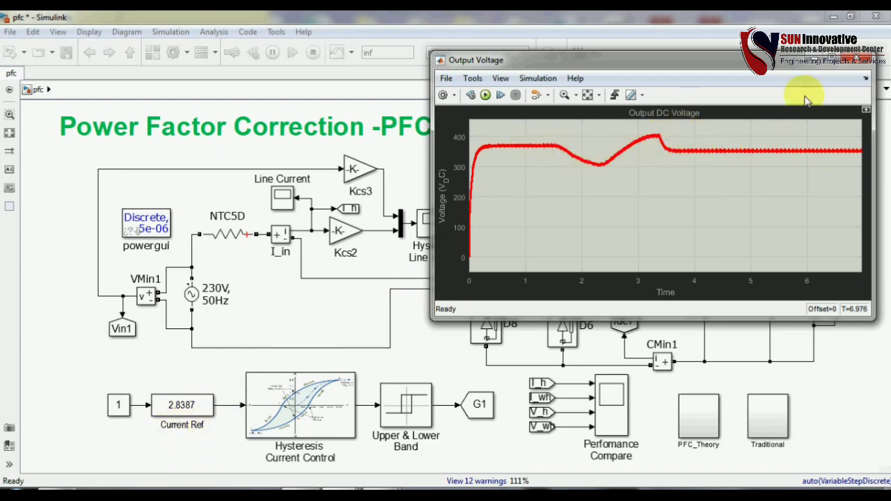
left_click(859, 61)
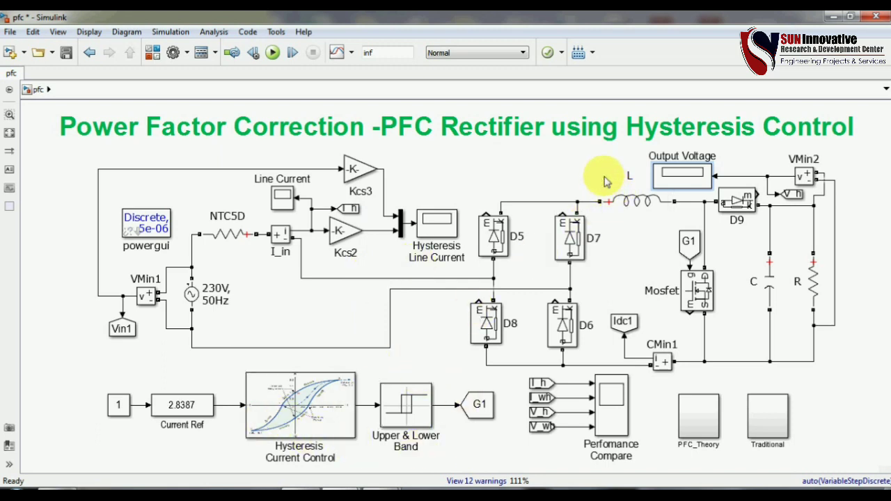
left_click(632, 200)
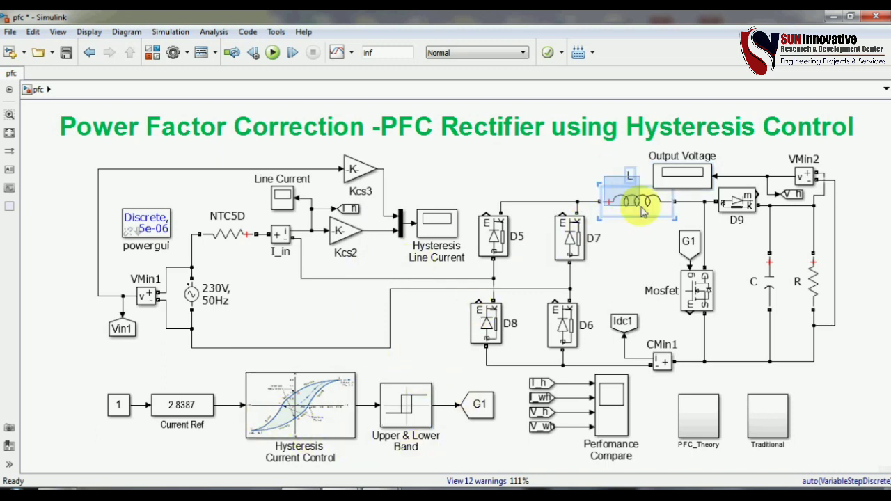
left_click(639, 249)
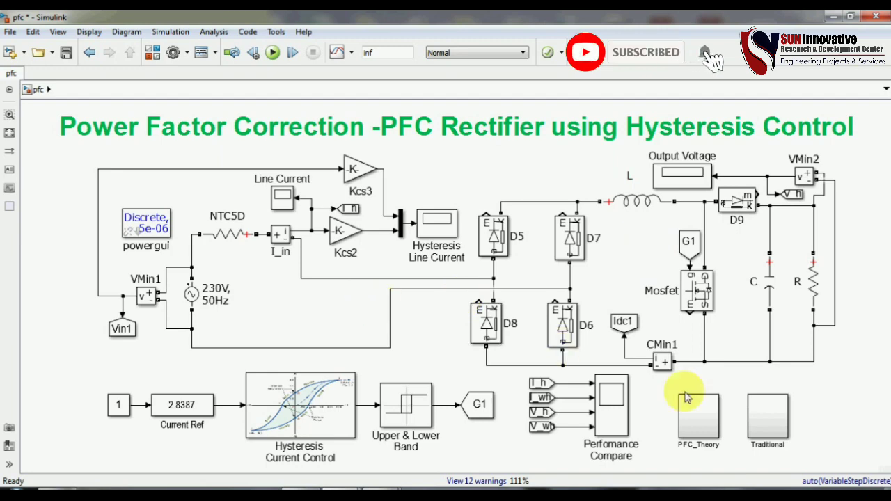
Step: Show the Perfomance Compare scope full-size, rerun the simulation to about 0.58 s, and stop it with all four plots fitted
left_click(615, 416)
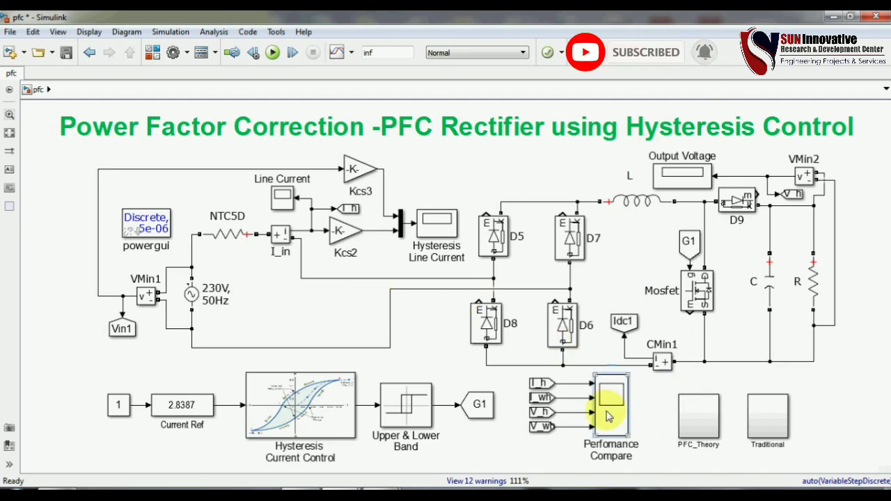
double_click(607, 415)
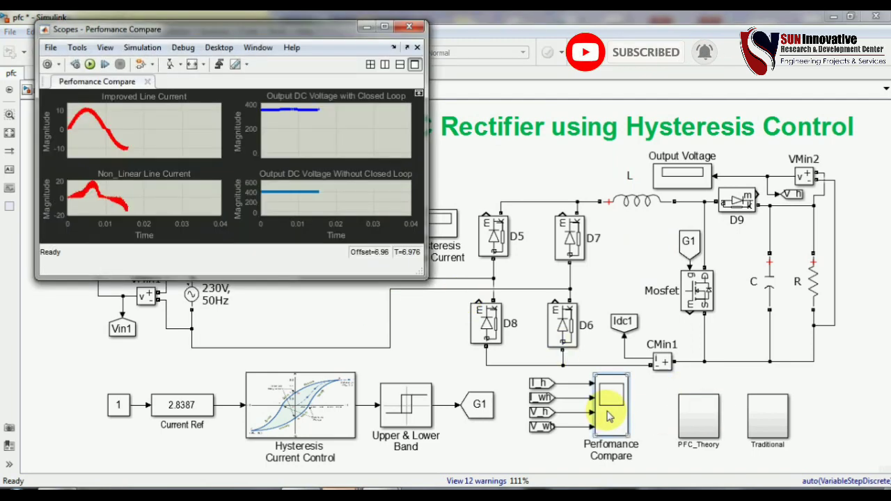
left_click(390, 18)
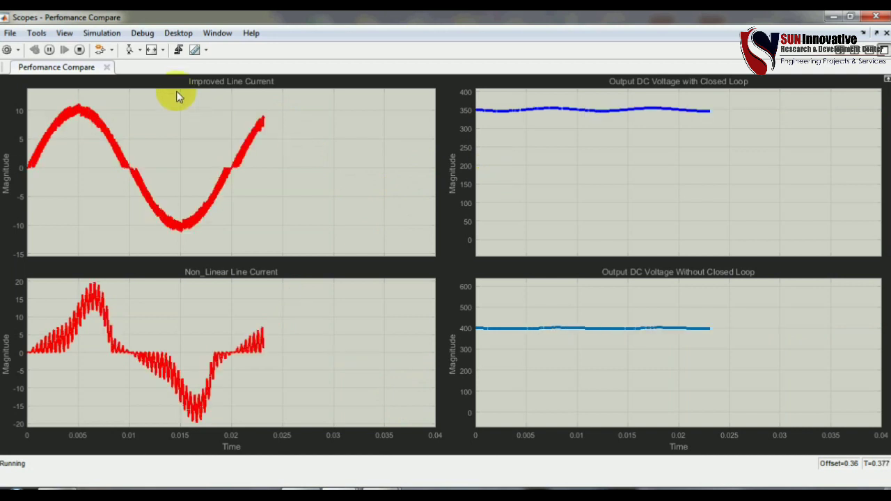
left_click(79, 50)
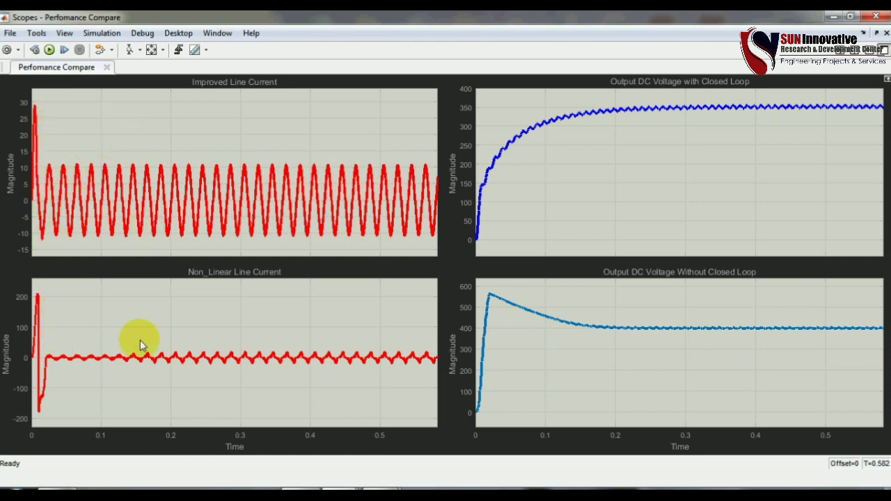
Step: Zoom the time axis of the Perfomance Compare plots to about 0.187–0.277 s
left_click(142, 51)
left_click(131, 91)
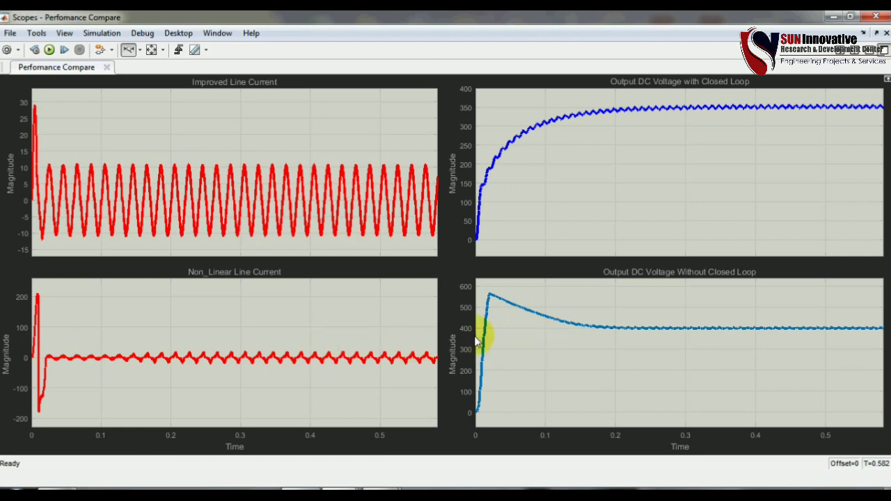
left_click_drag(147, 179, 257, 184)
left_click_drag(84, 179, 310, 186)
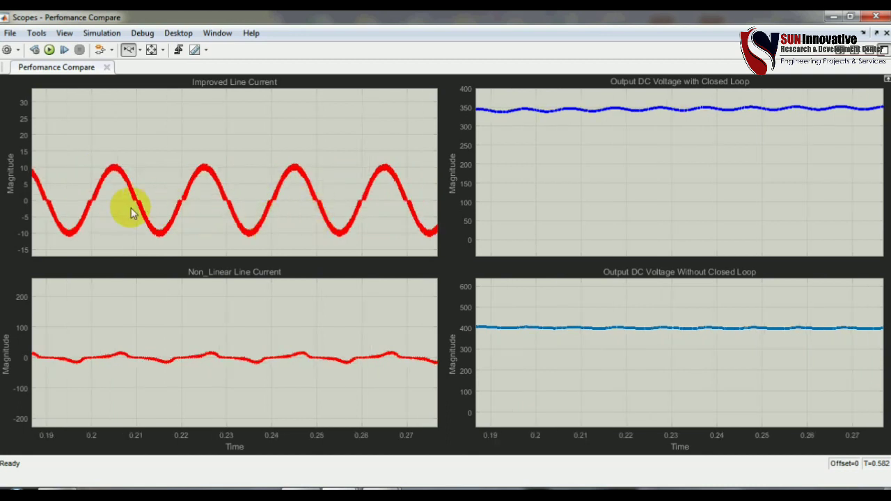
Step: Zoom the magnitude axes to about −25 to 24 for Non_Linear Line Current and about −15 to 16 for Improved Line Current
left_click(140, 50)
left_click(136, 83)
left_click_drag(230, 352, 228, 377)
left_click_drag(215, 298, 219, 378)
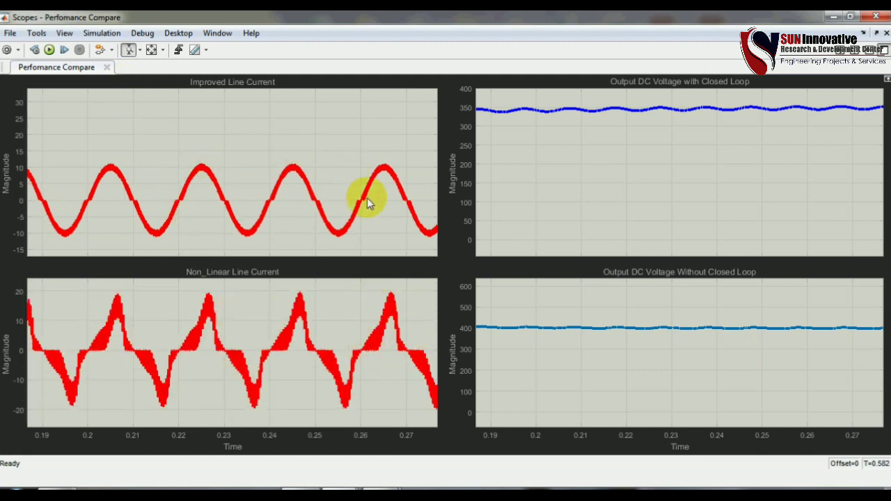
left_click_drag(185, 149, 186, 218)
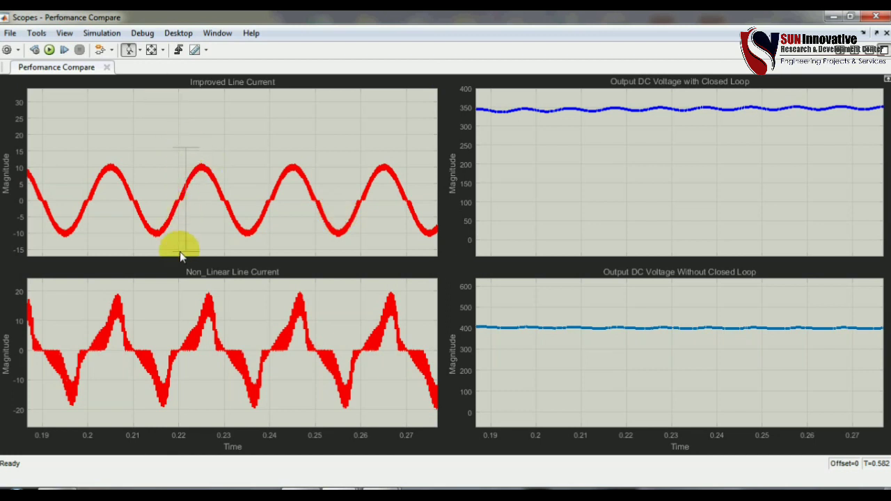
Step: Finish zooming the Improved Line Current magnitude axis, and open the FFT Analysis Tool of the powergui block at full size
left_click_drag(180, 253, 180, 253)
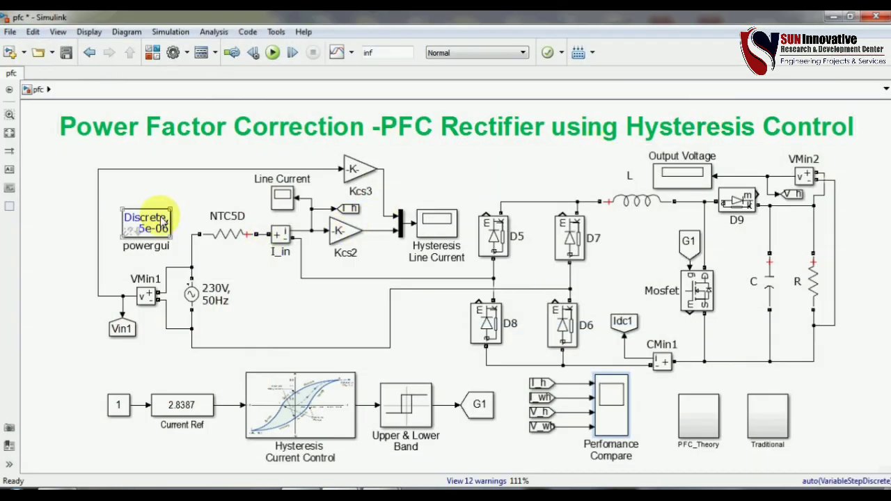
double_click(163, 222)
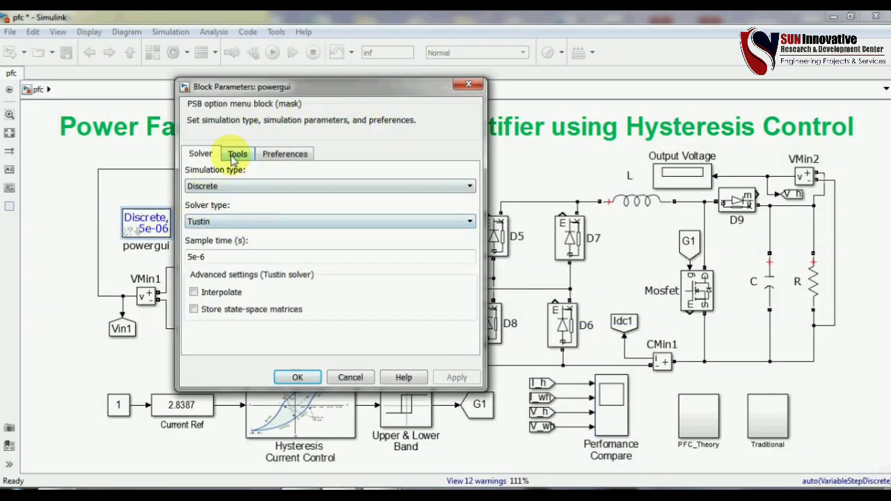
left_click(237, 153)
left_click(407, 225)
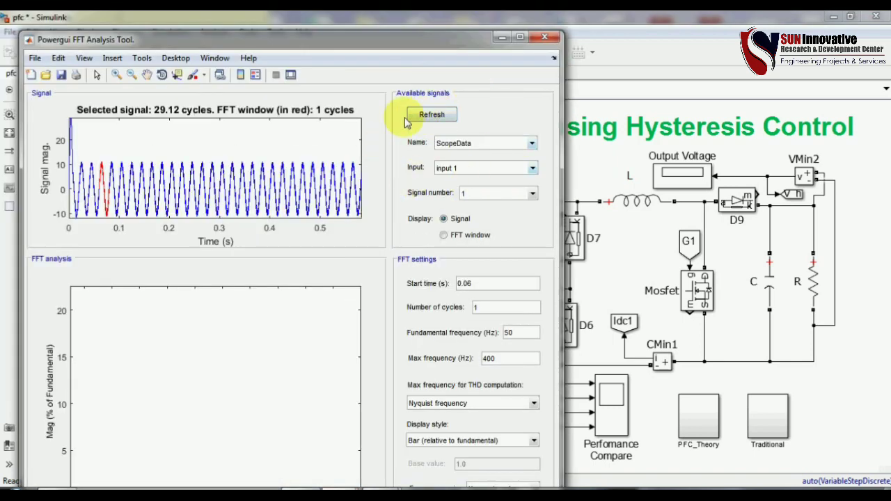
left_click(521, 38)
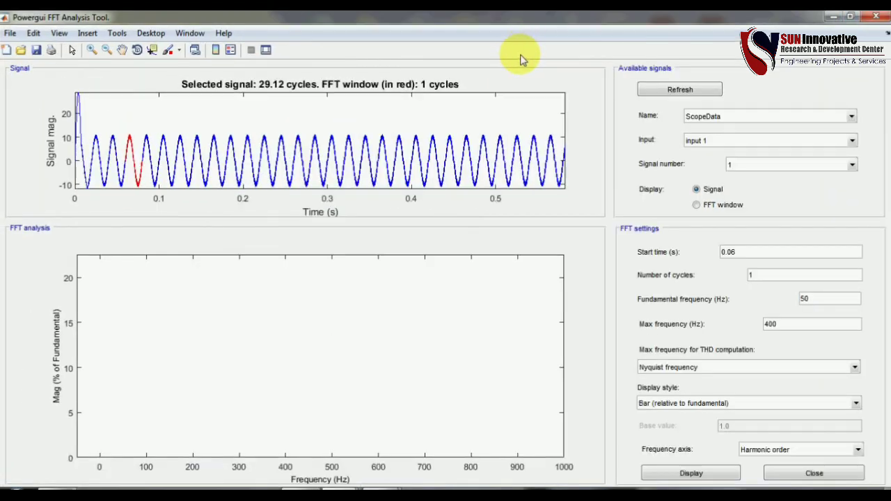
Step: Display the FFT spectrum of ScopeData input 1 for 3 cycles from a start time of 0.2 s, and close the analysis tool
left_click(778, 278)
type("3")
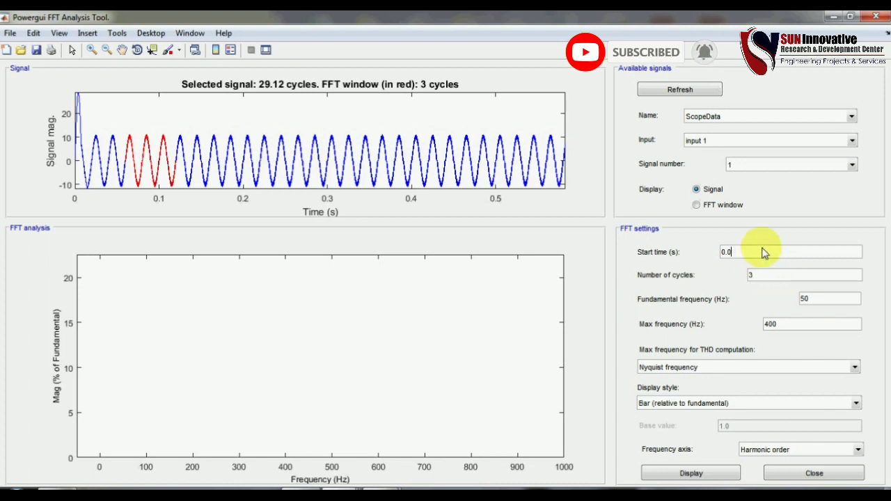
type("2")
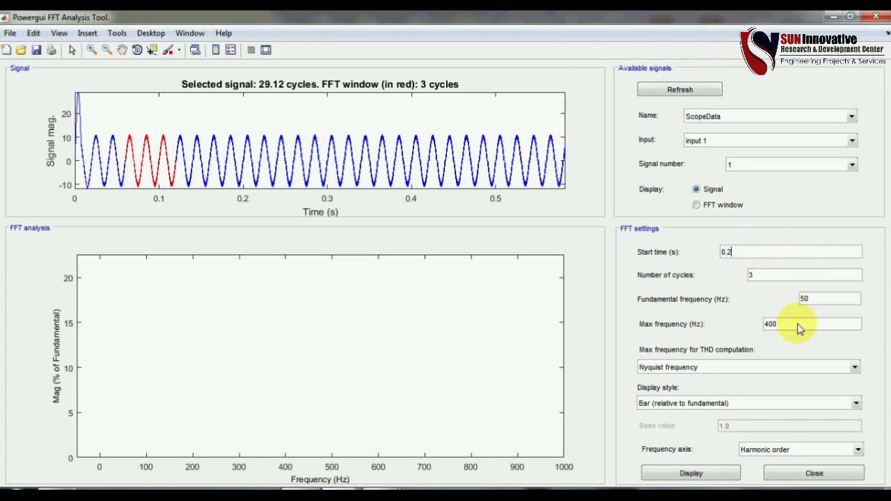
left_click(692, 474)
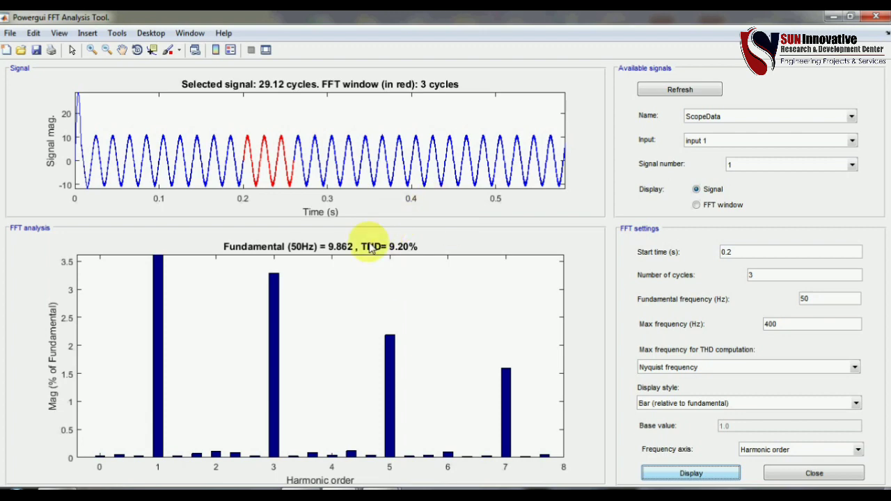
left_click(840, 479)
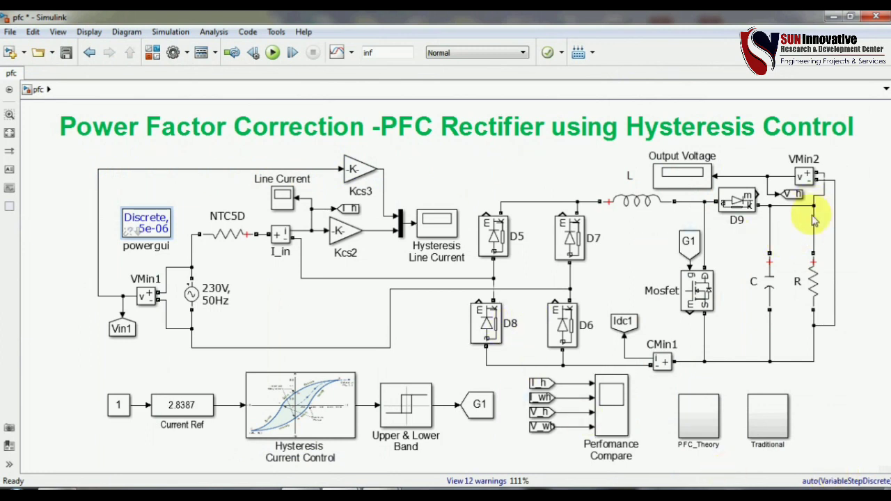